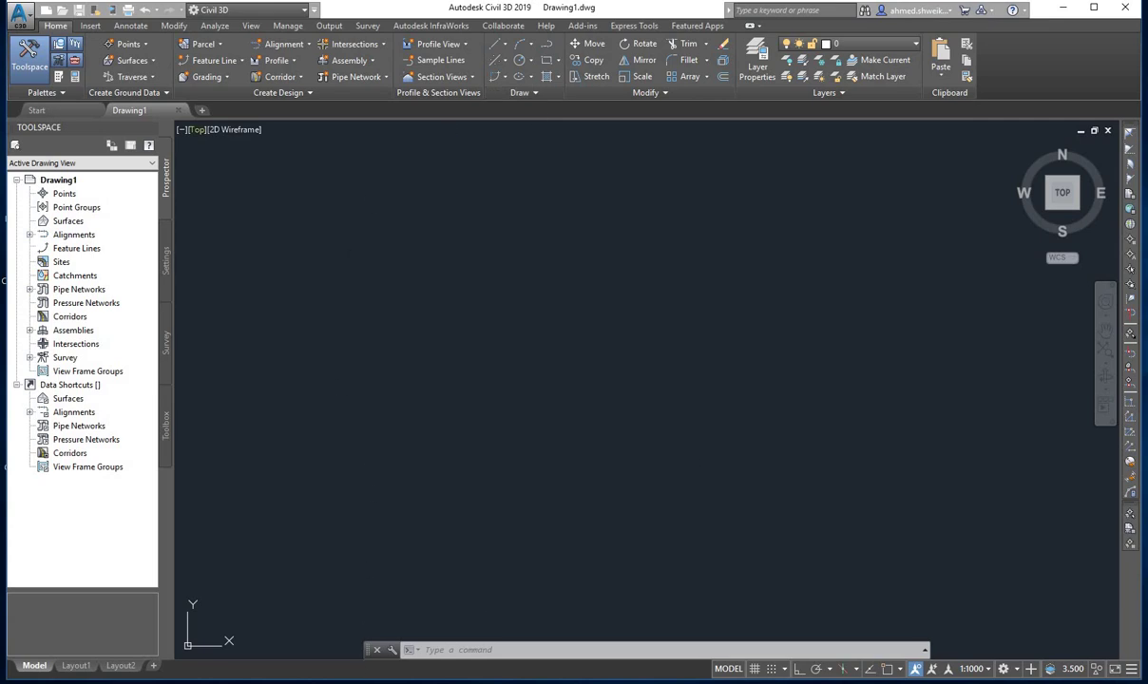
Switch to the part2 folder in File Explorer, extract Part II BB.rar to its own subfolder, and decline the Bandizip update
{"action": "mouse_move", "coordinate": [351, 681]}
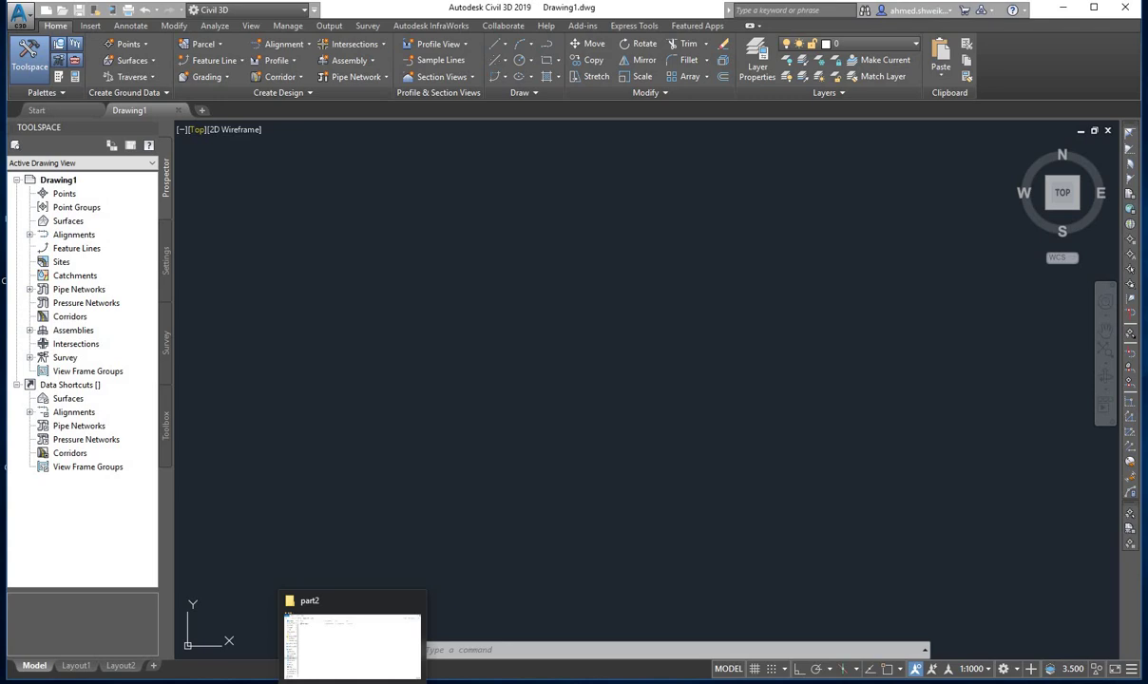
{"action": "left_click", "coordinate": [368, 672]}
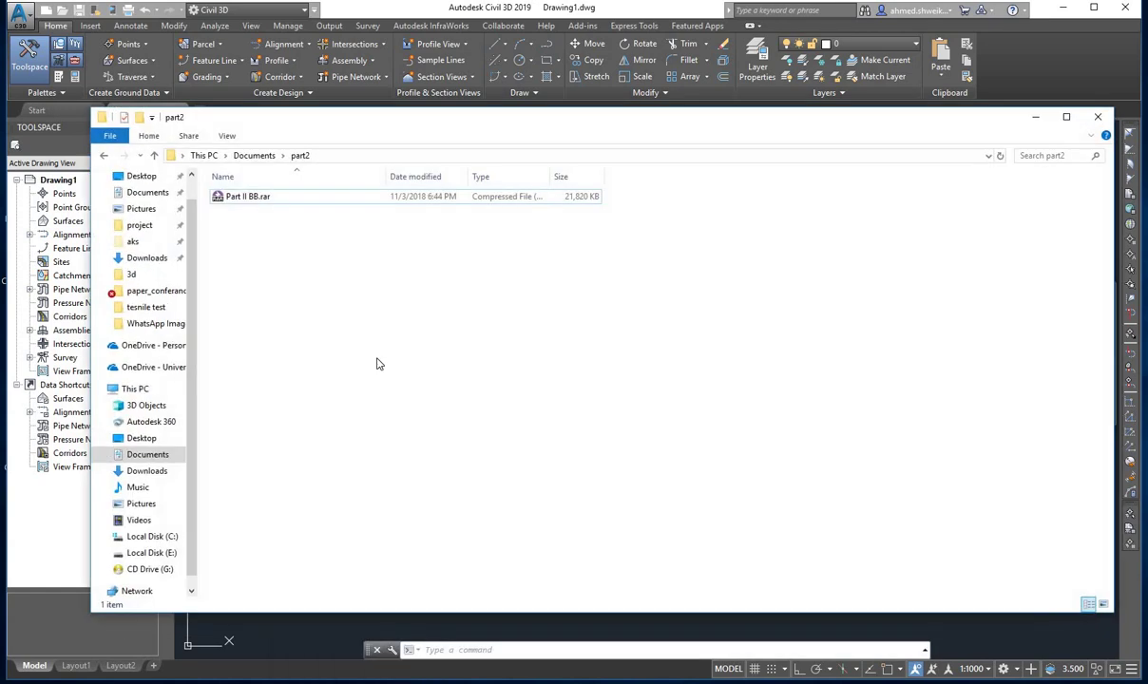
{"action": "right_click", "coordinate": [276, 204]}
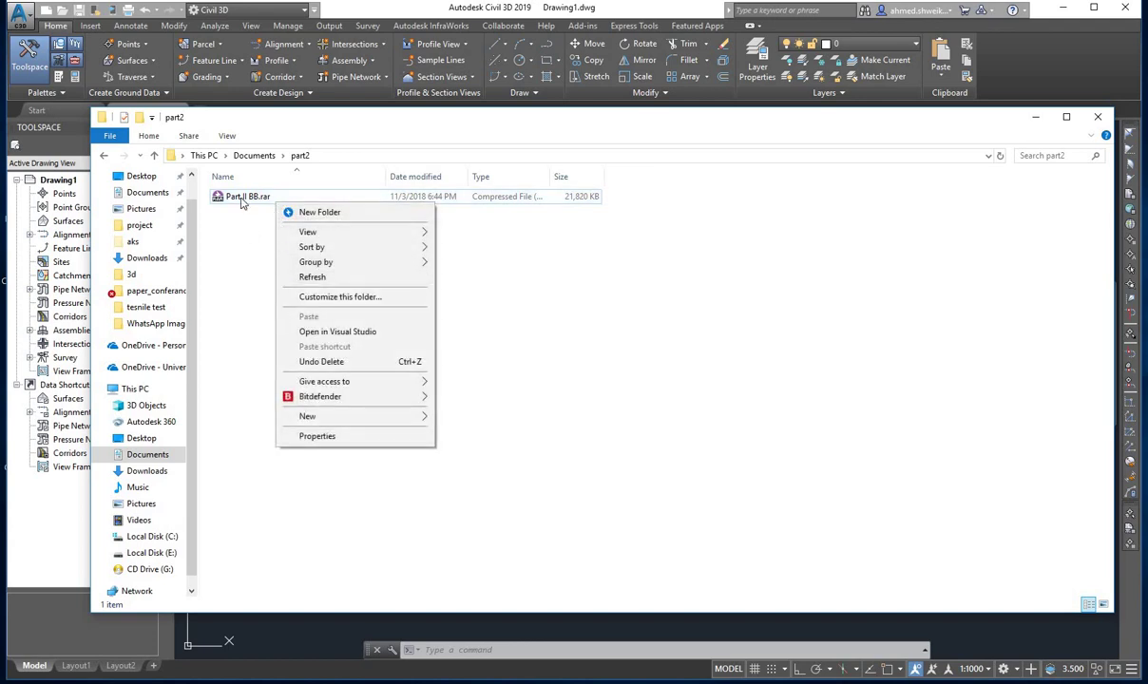
{"action": "left_click", "coordinate": [242, 202]}
{"action": "right_click", "coordinate": [241, 198]}
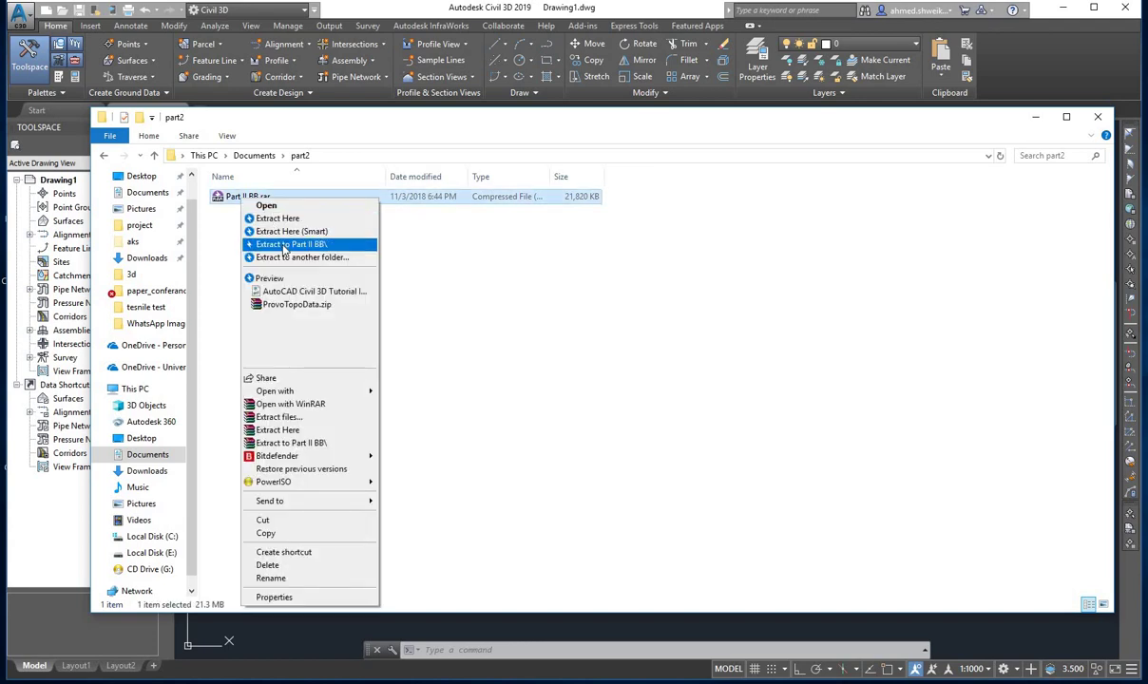
{"action": "left_click", "coordinate": [283, 245]}
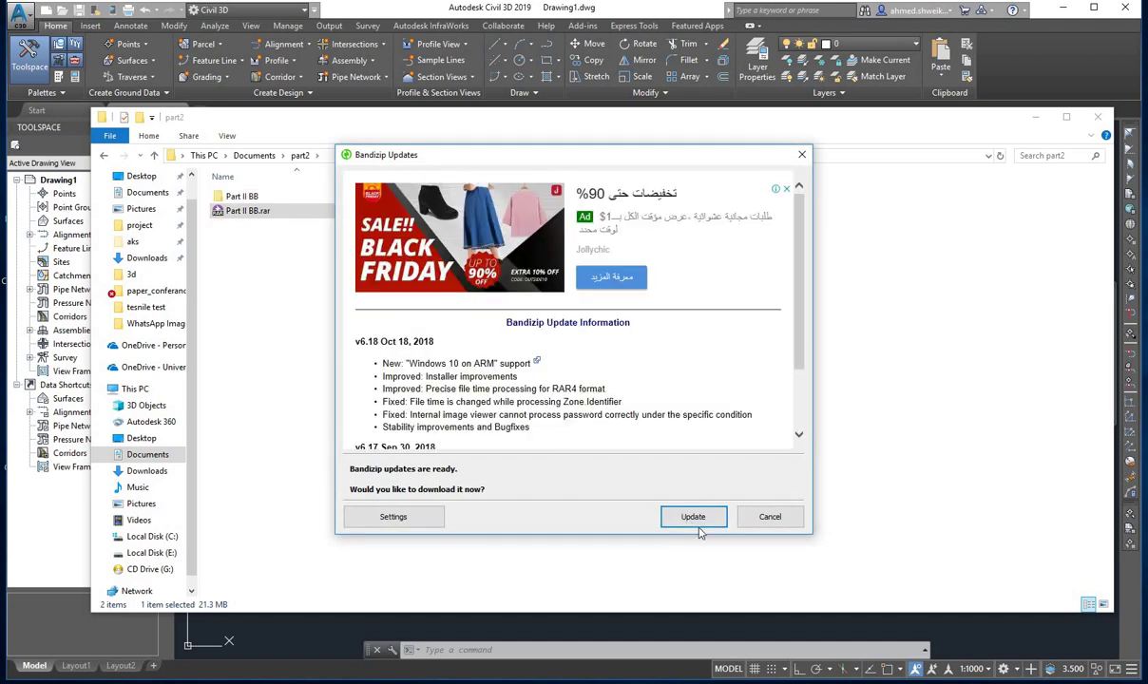
{"action": "left_click", "coordinate": [765, 518]}
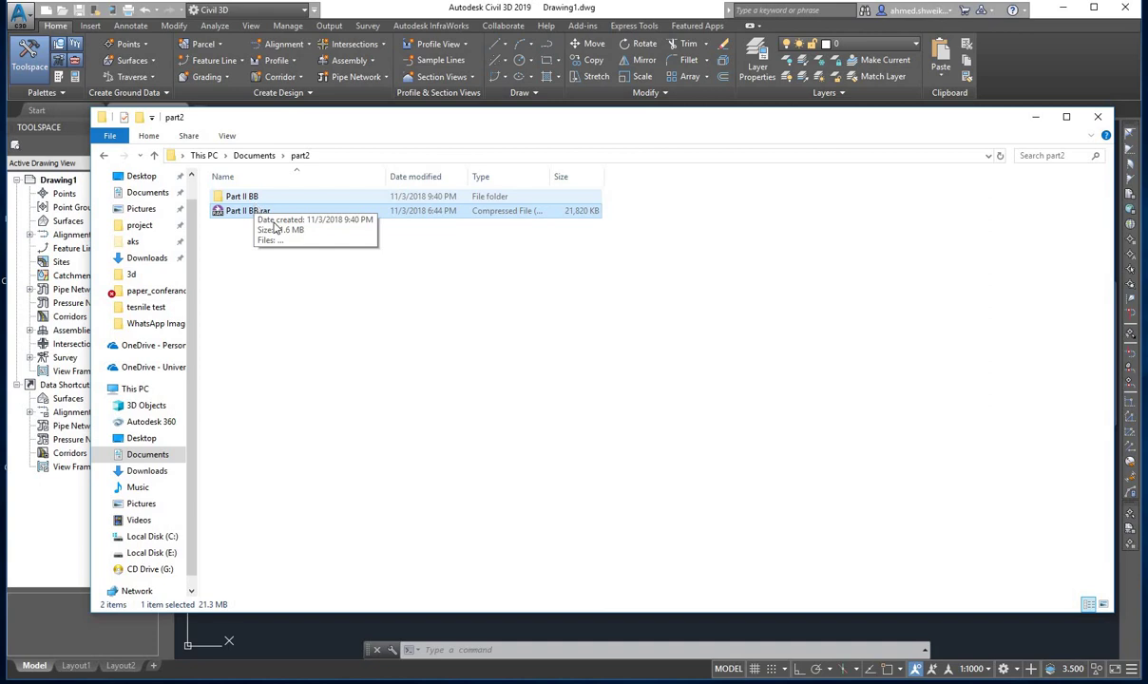
Extract ProvoTopoData.zip from the Part II BB folder to its own subfolder, view the extracted files, and return to Civil 3D
{"action": "double_click", "coordinate": [243, 197]}
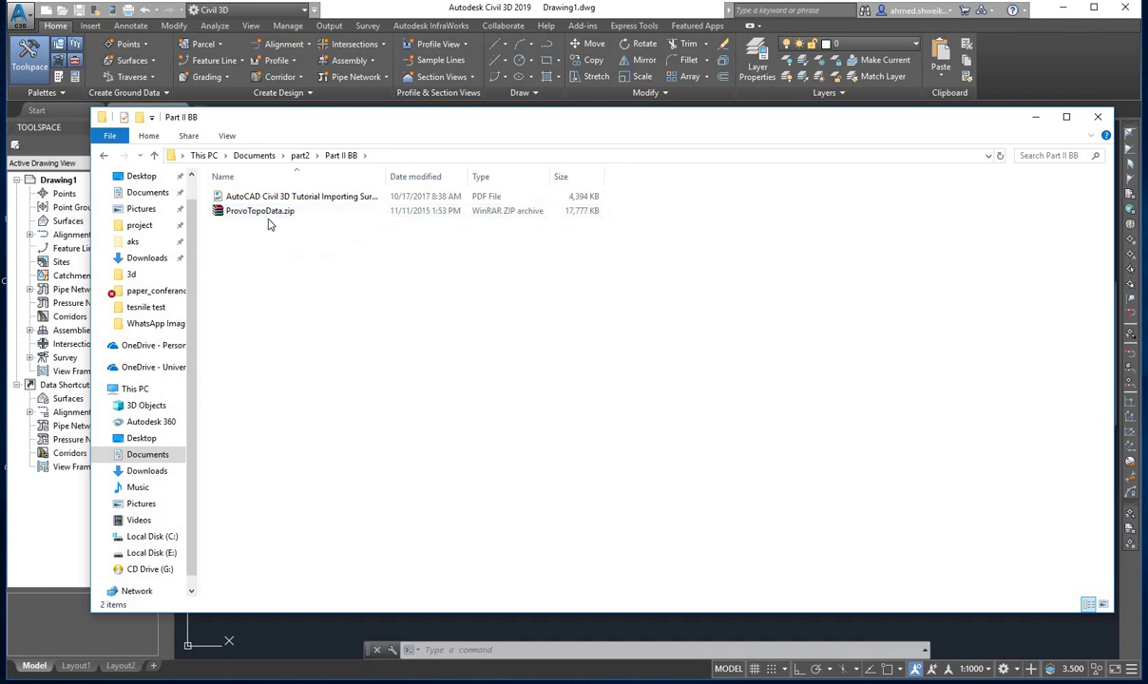
{"action": "right_click", "coordinate": [269, 213]}
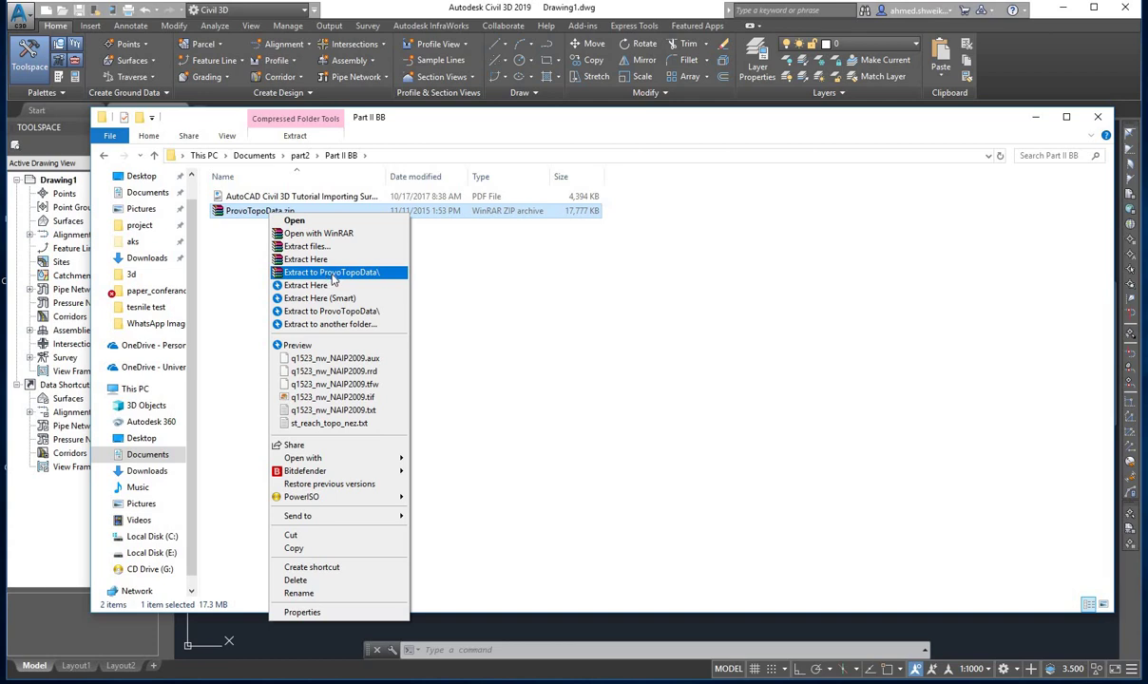
{"action": "left_click", "coordinate": [332, 273]}
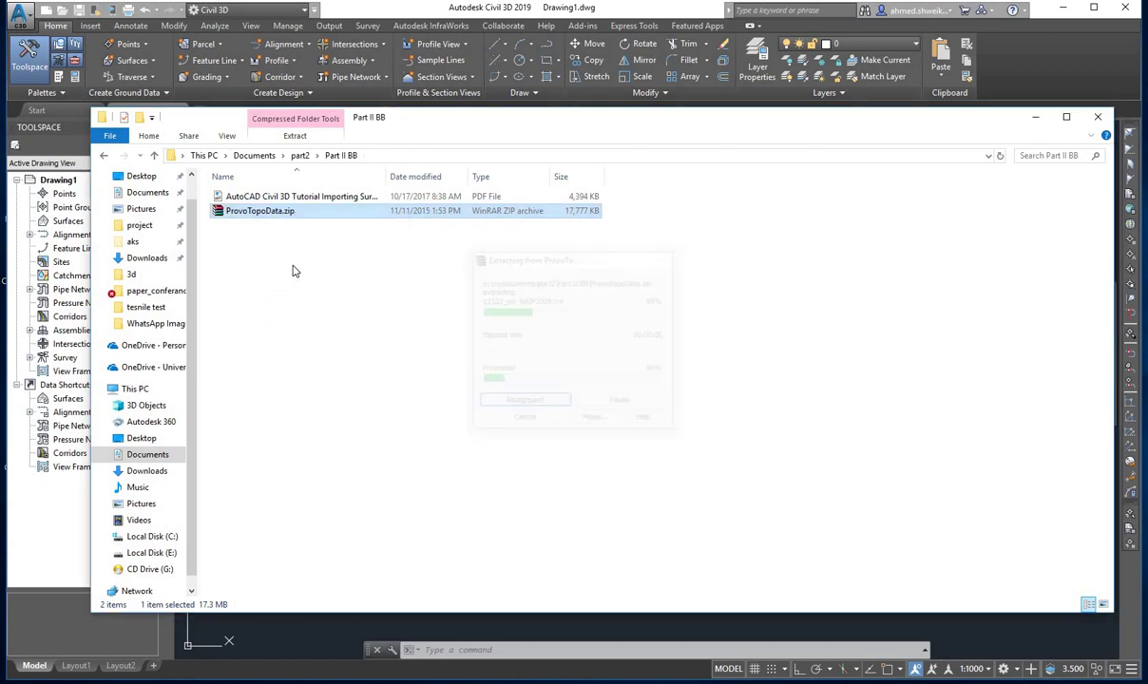
{"action": "double_click", "coordinate": [263, 198]}
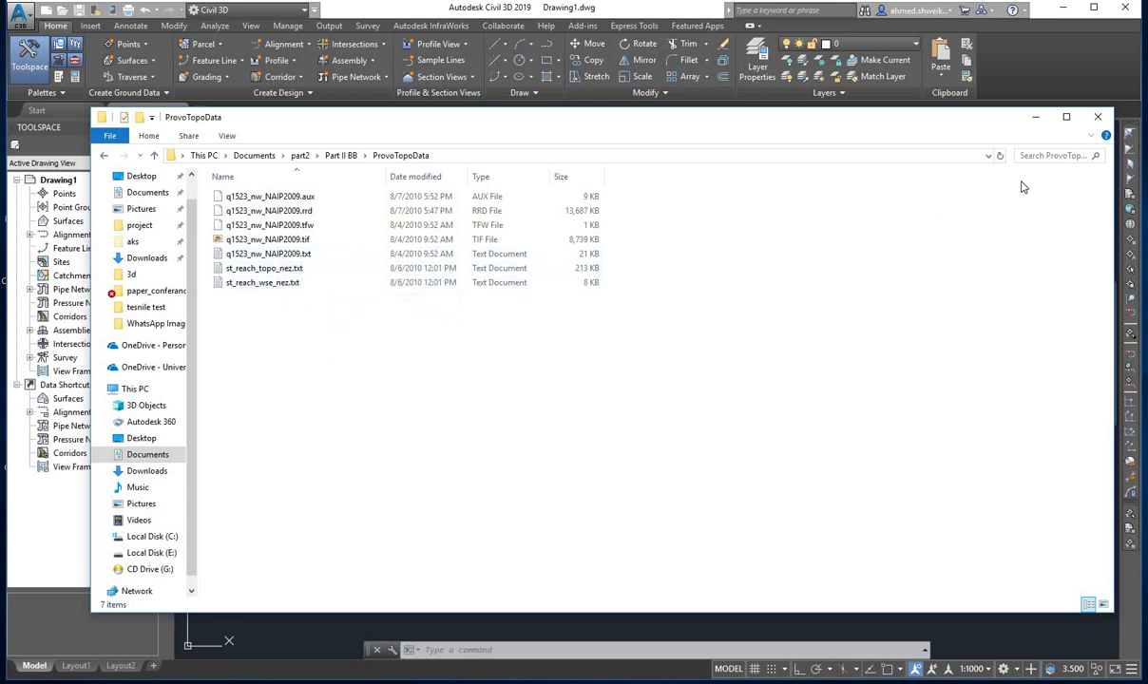
{"action": "left_click", "coordinate": [1034, 116]}
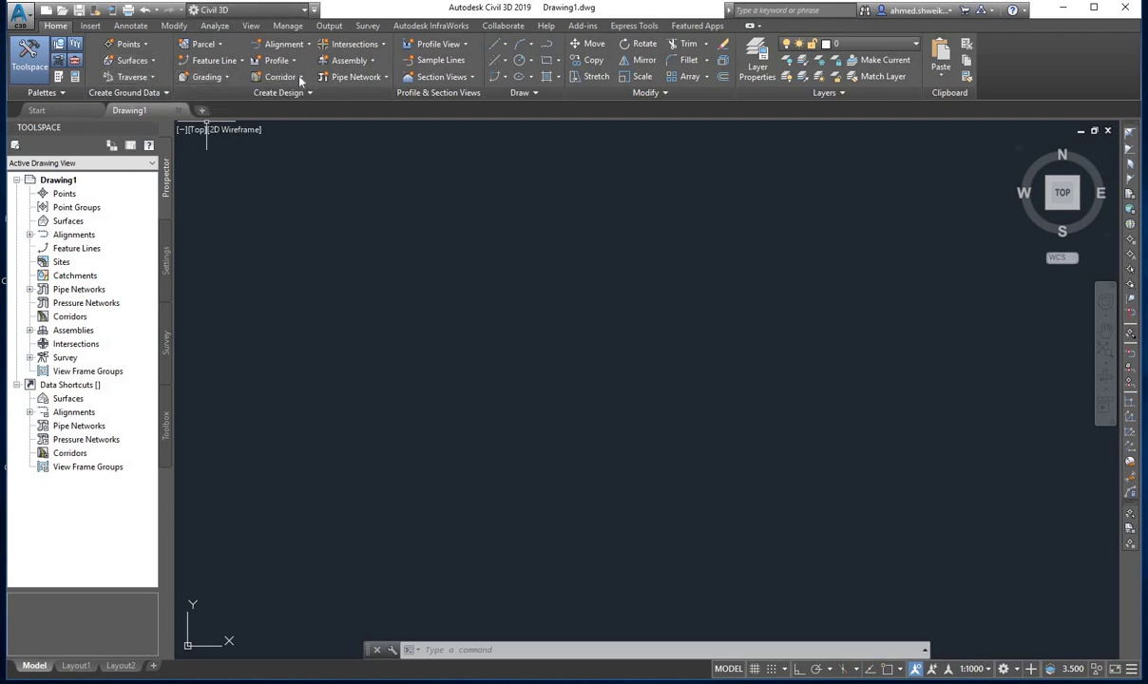
Create a TIN surface on layer C-TOPO with the default name and the Contours 2m and 10m (Background) style
{"action": "left_click", "coordinate": [134, 60]}
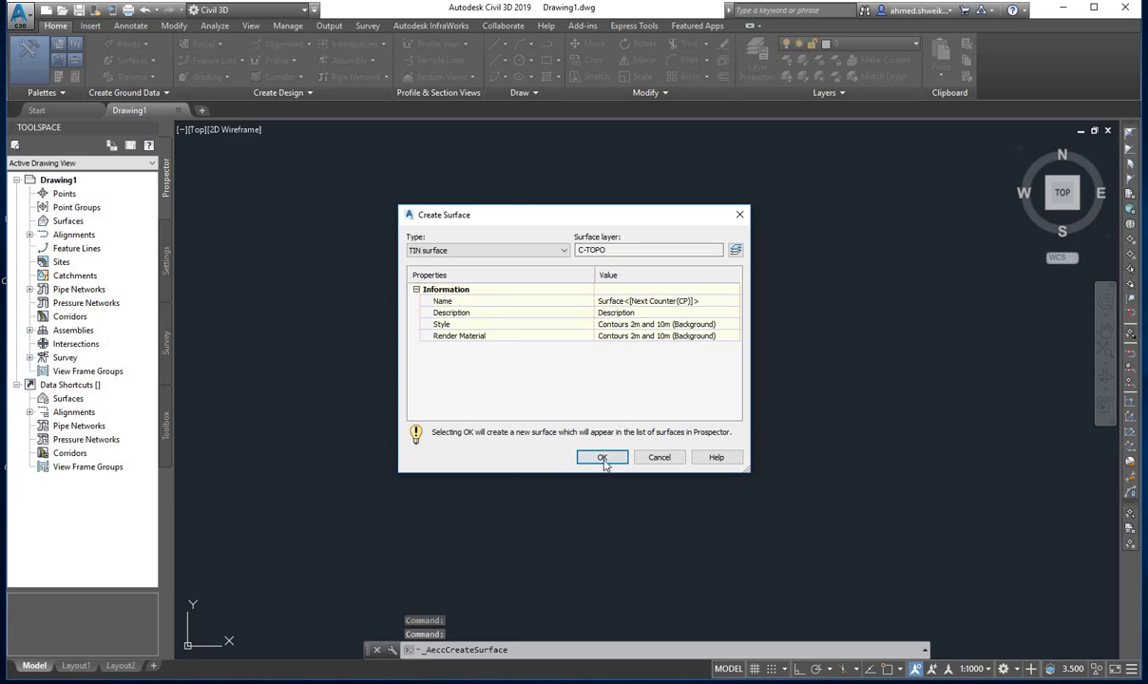
{"action": "left_click", "coordinate": [601, 458]}
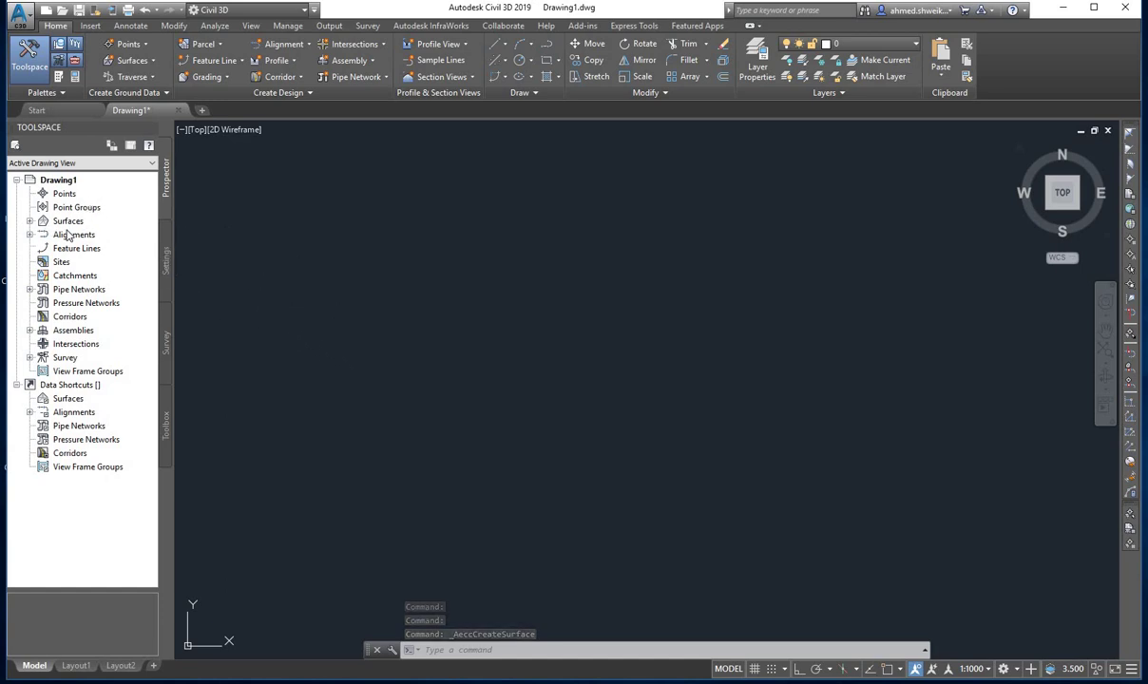
Start adding a point file to the surface and choose st_reach_topo_nez.txt from the ProvoTopoData folder as the source
{"action": "left_click", "coordinate": [177, 28]}
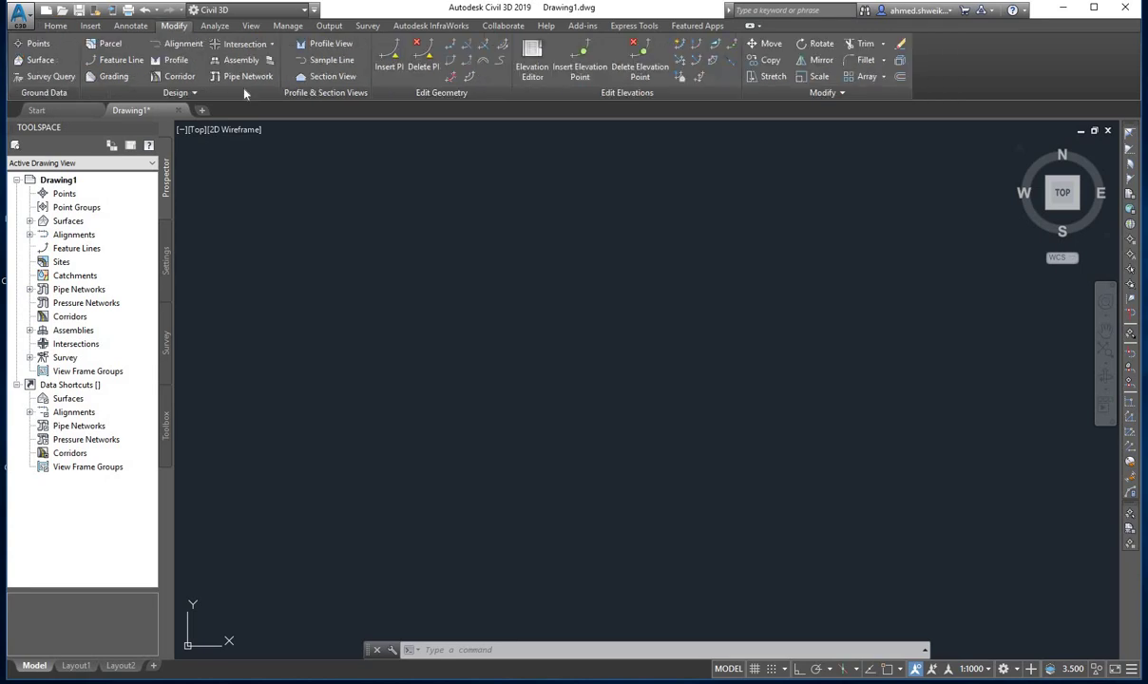
{"action": "left_click", "coordinate": [40, 63]}
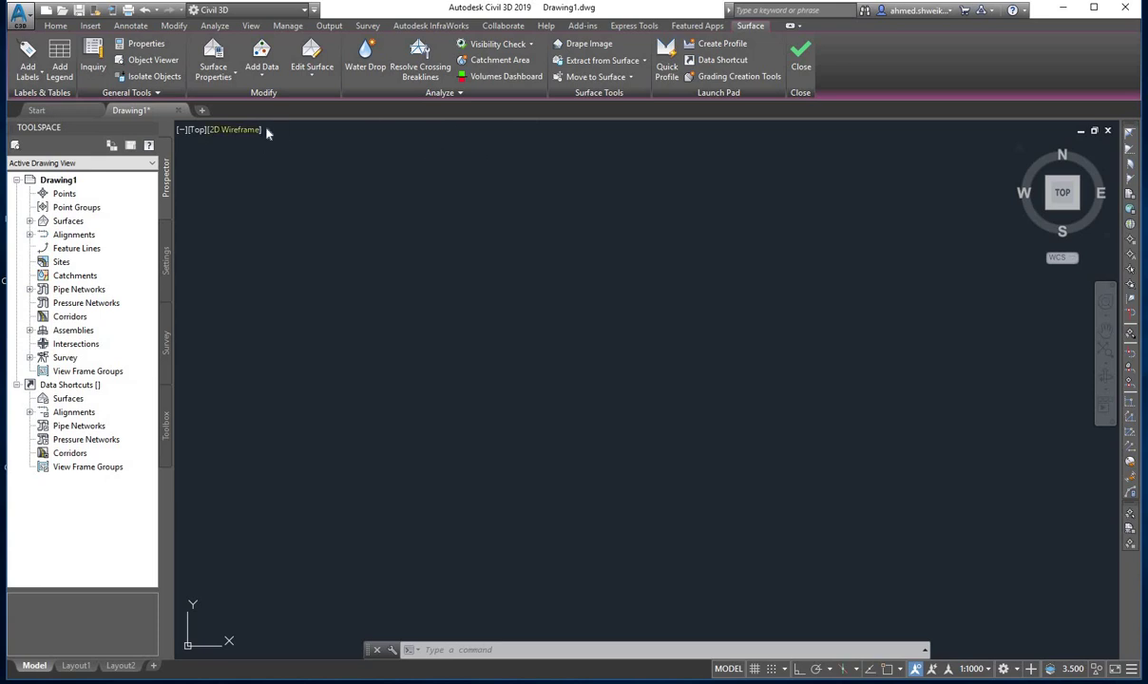
{"action": "left_click", "coordinate": [264, 69]}
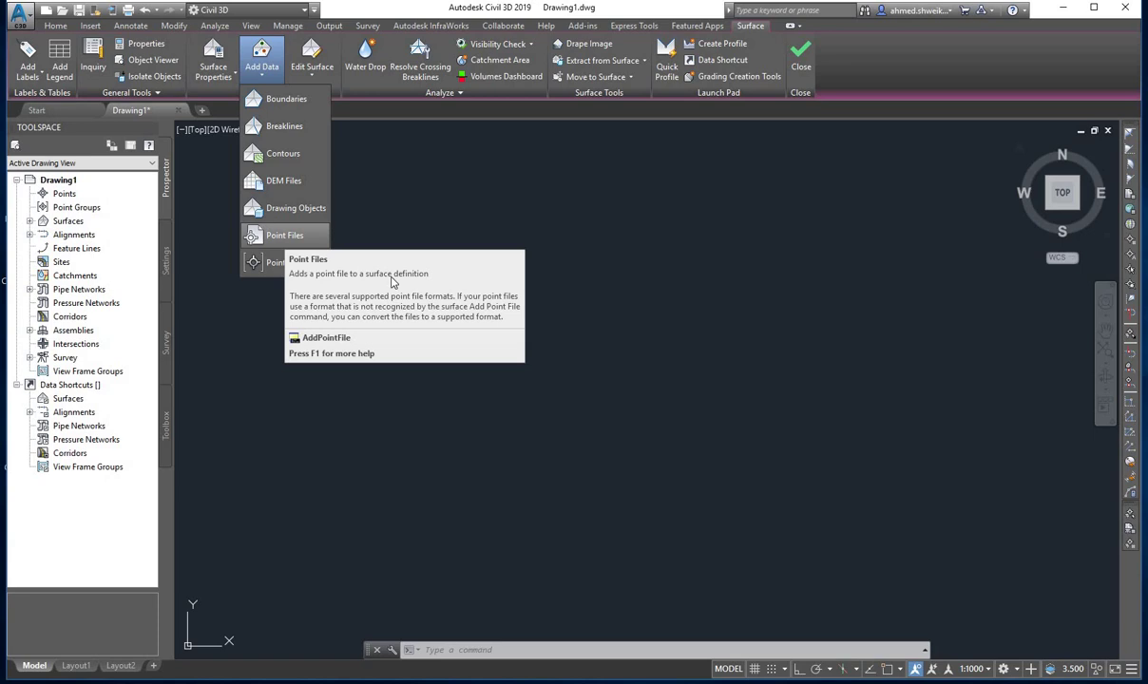
{"action": "left_click", "coordinate": [285, 235]}
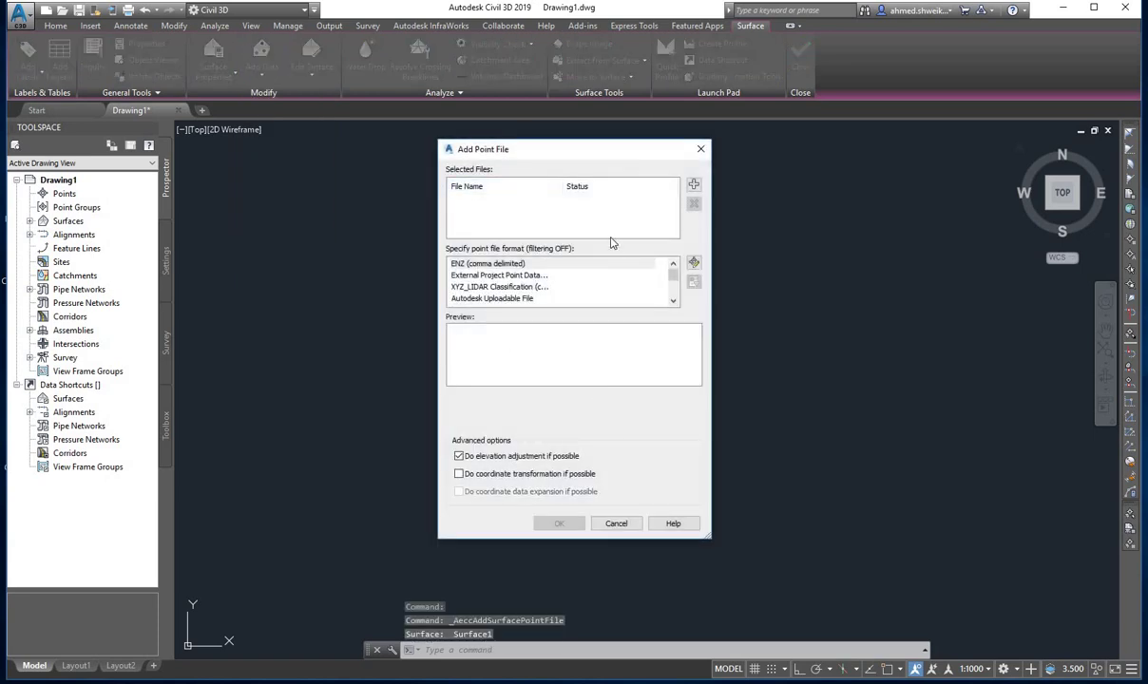
{"action": "left_click", "coordinate": [692, 186]}
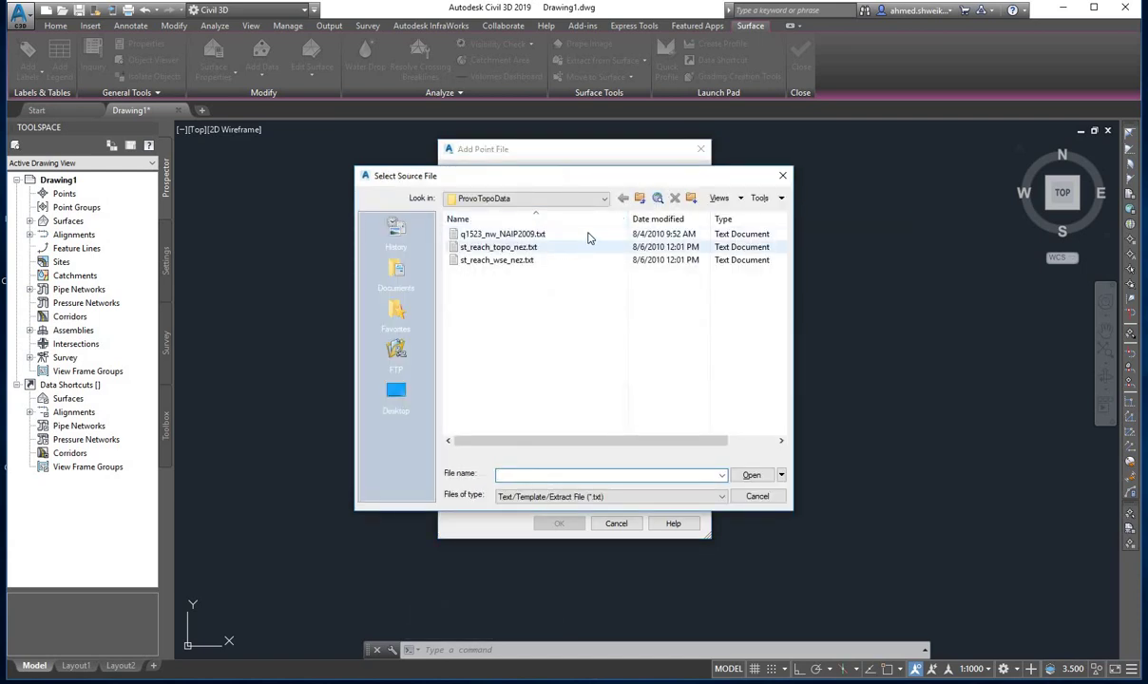
{"action": "left_click", "coordinate": [516, 249]}
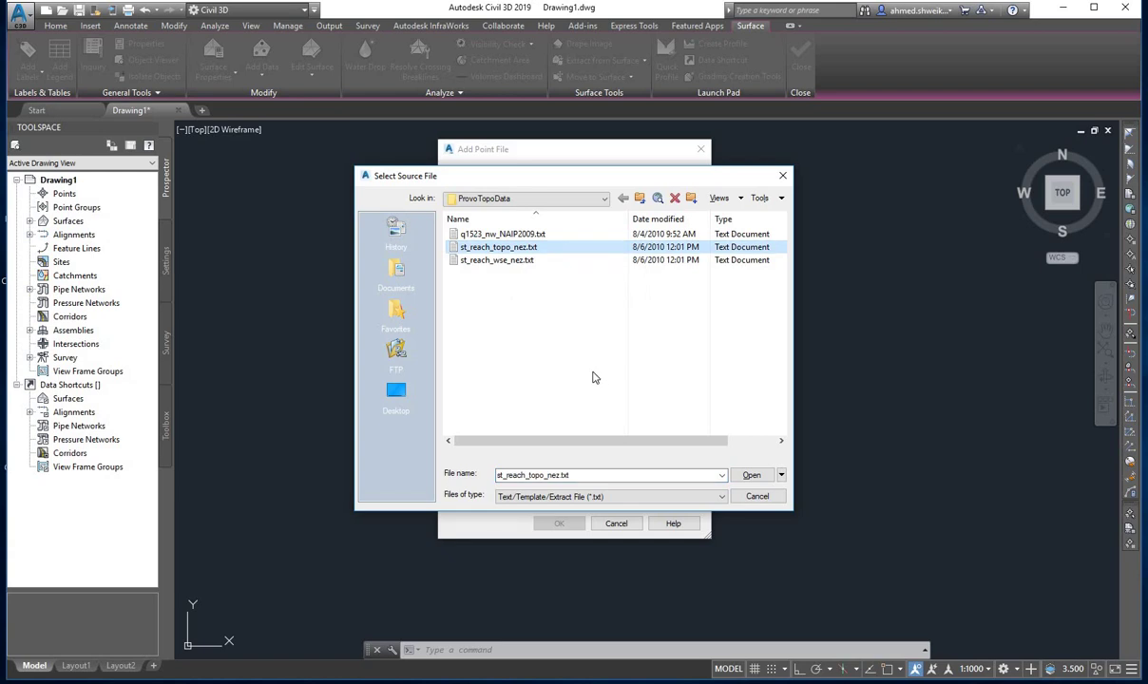
{"action": "left_click", "coordinate": [749, 477]}
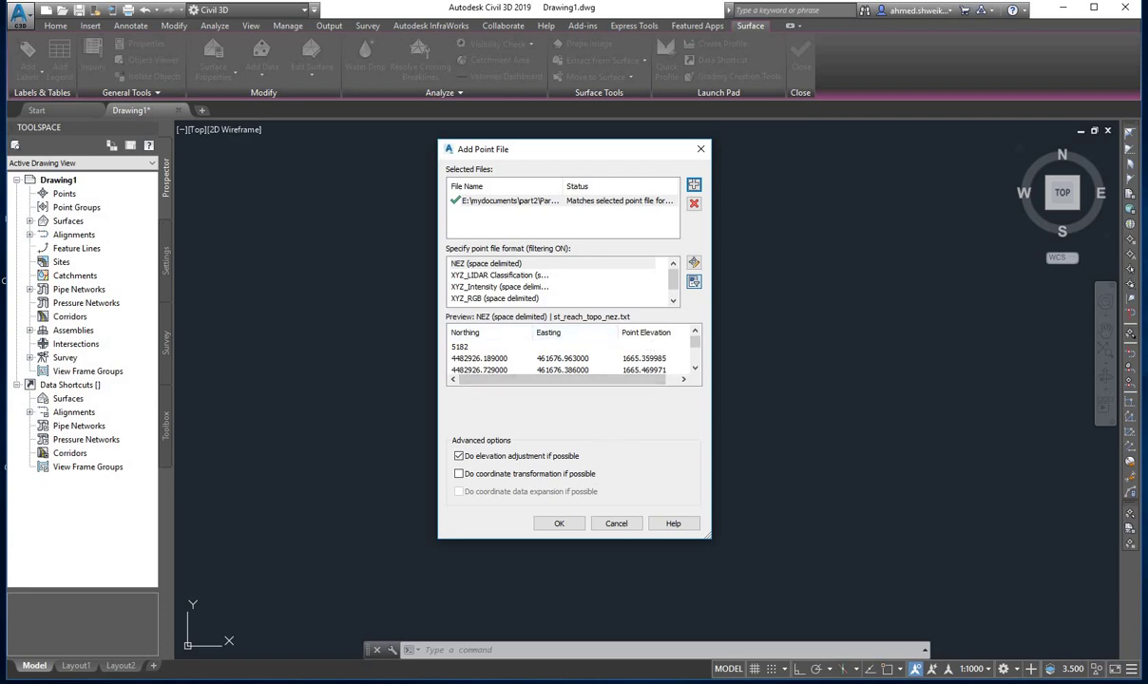
Open st_reach_topo_nez.txt in Notepad to compare its columns, and add its points to the surface in NEZ (space delimited) format
{"action": "key", "text": "alt+Tab"}
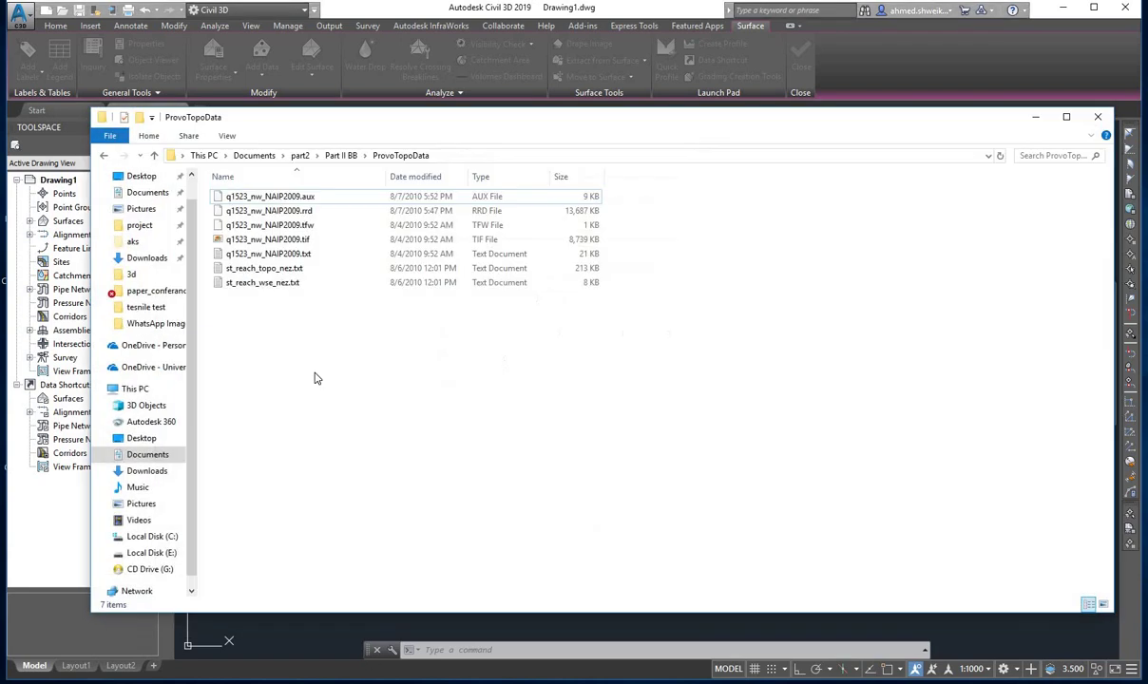
{"action": "double_click", "coordinate": [293, 271]}
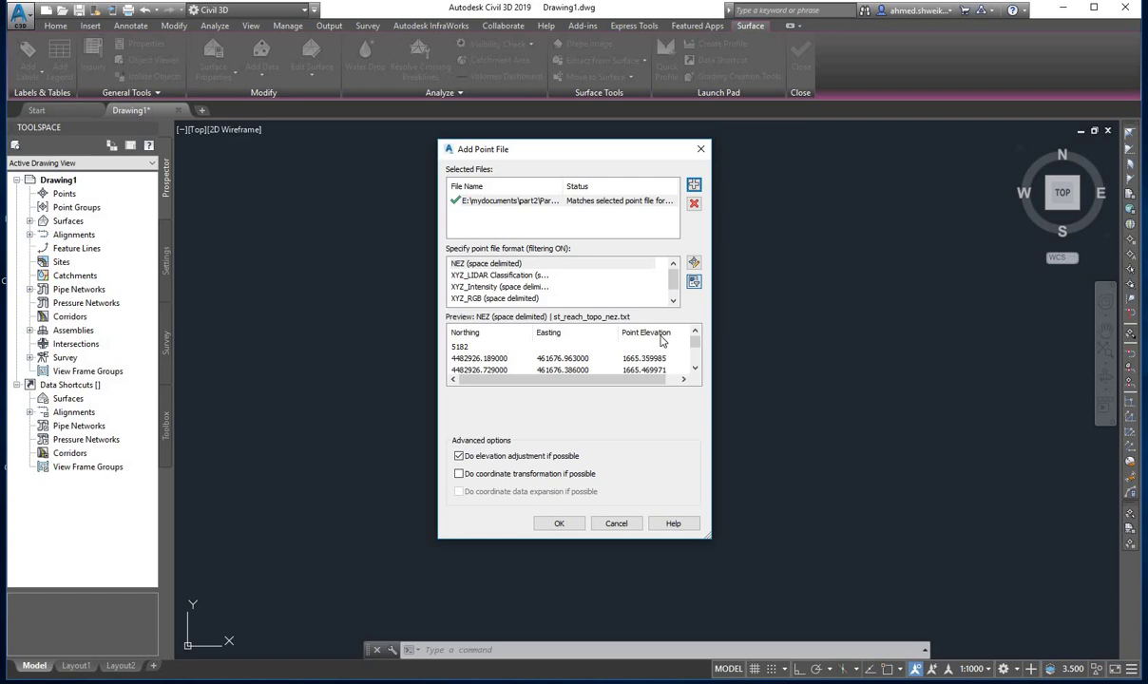
{"action": "left_click", "coordinate": [557, 525]}
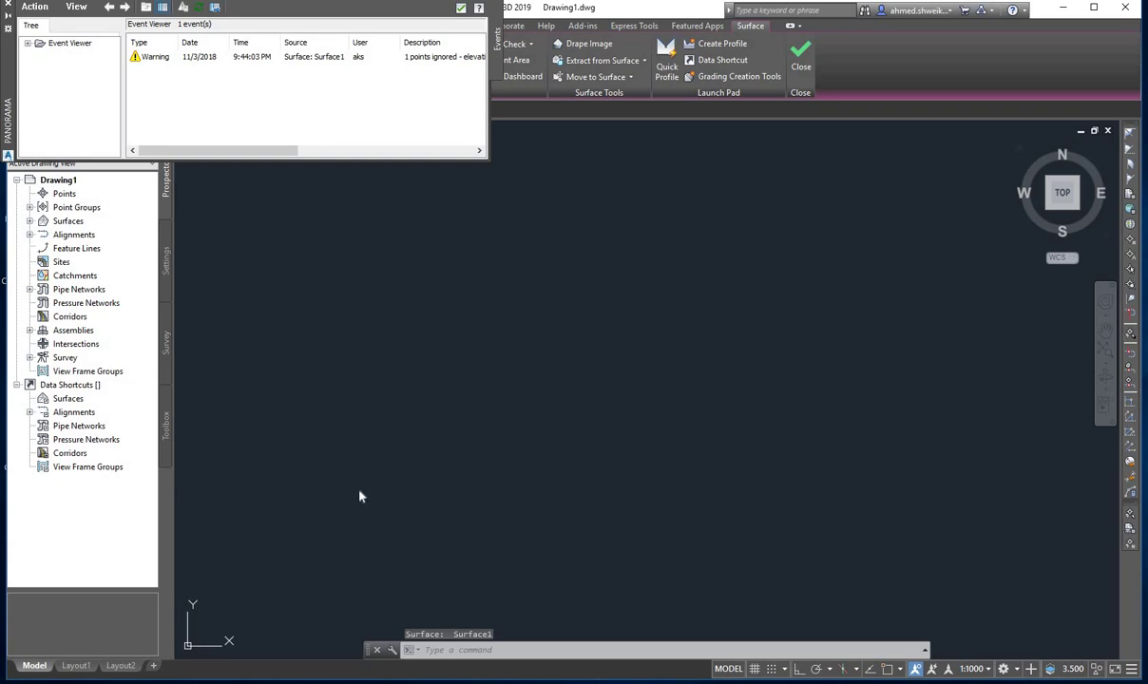
Examine the first line of st_reach_topo_nez.txt in Notepad, and close the event viewer in Civil 3D
{"action": "key", "text": "alt+Tab"}
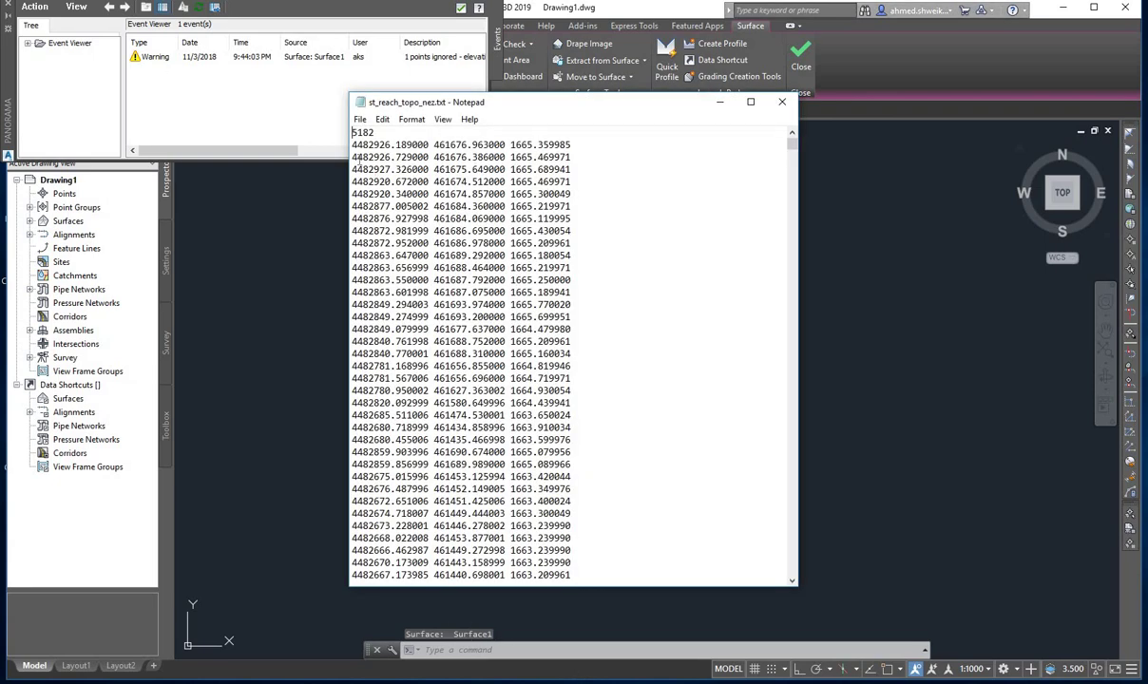
{"action": "key", "text": "shift+End"}
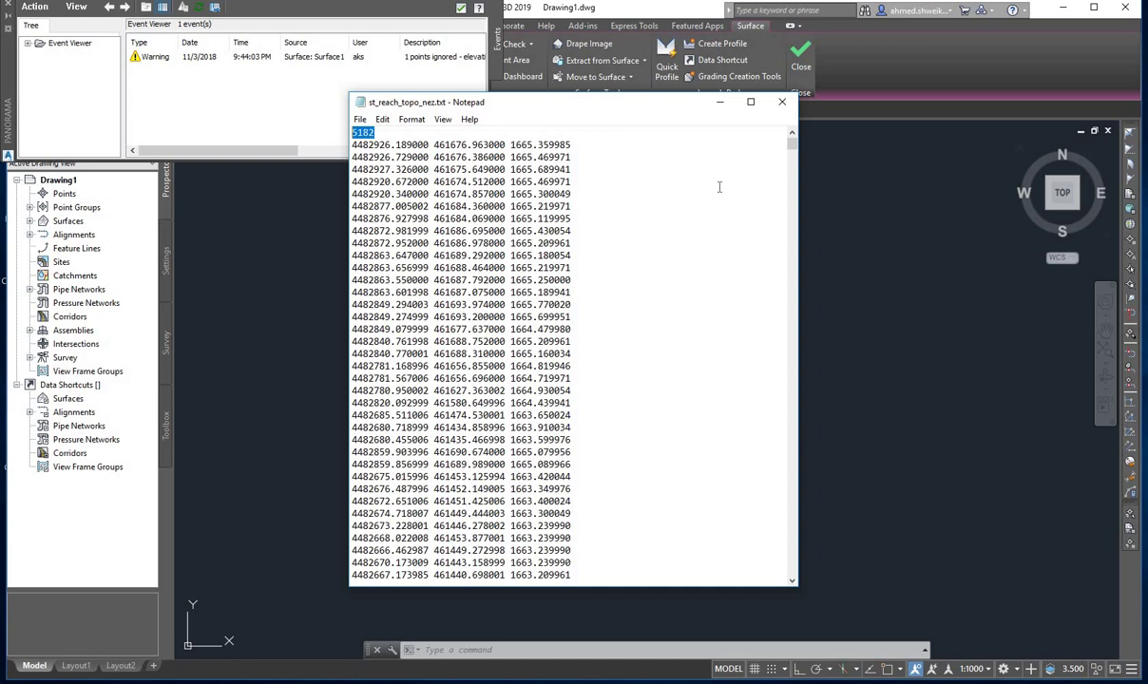
{"action": "left_click", "coordinate": [721, 111]}
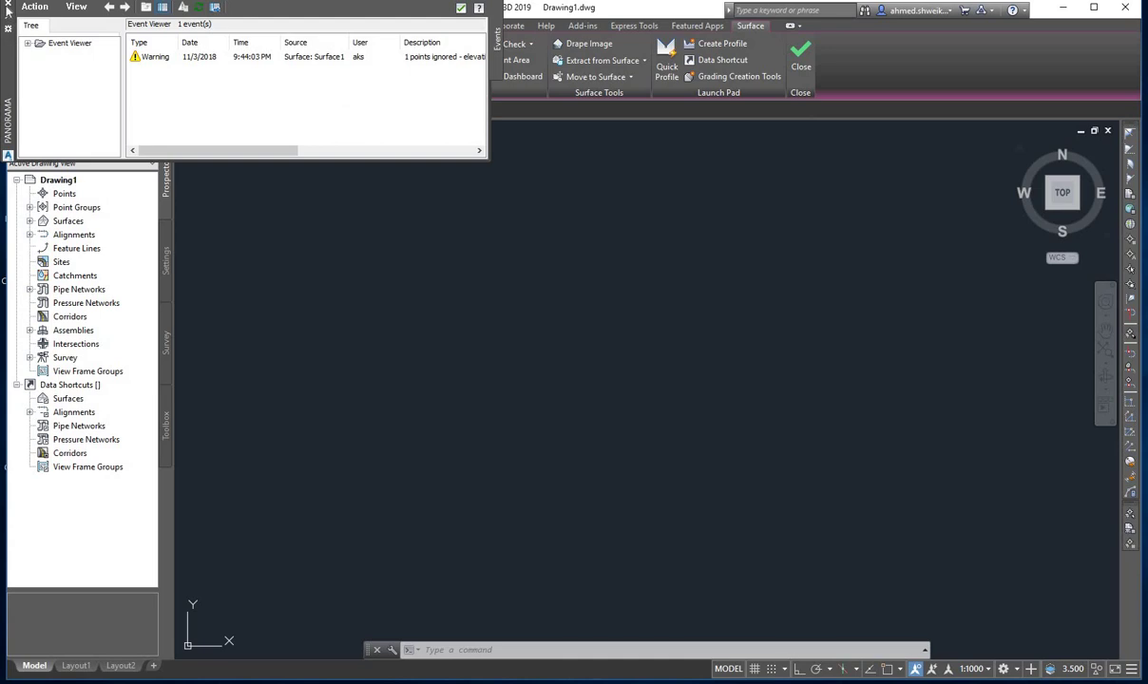
{"action": "left_click", "coordinate": [10, 7]}
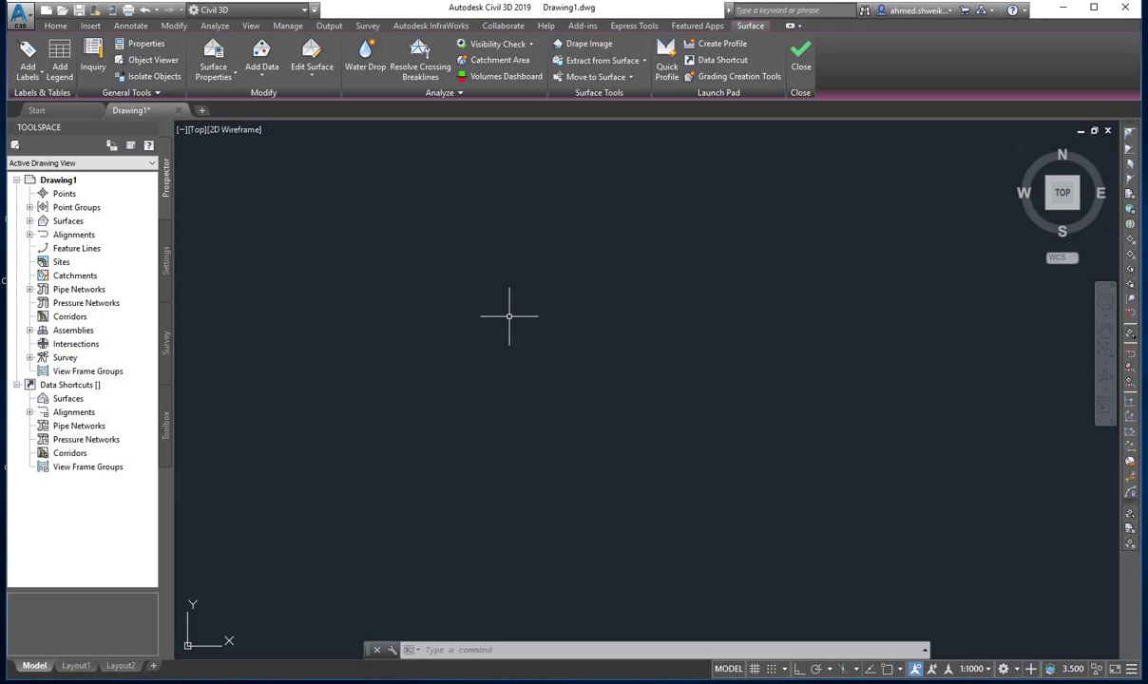
Change the surface style to Contours 1m and 5m (Design) in the surface properties and apply it
{"action": "type", "text": "l"}
{"action": "key", "text": "Return"}
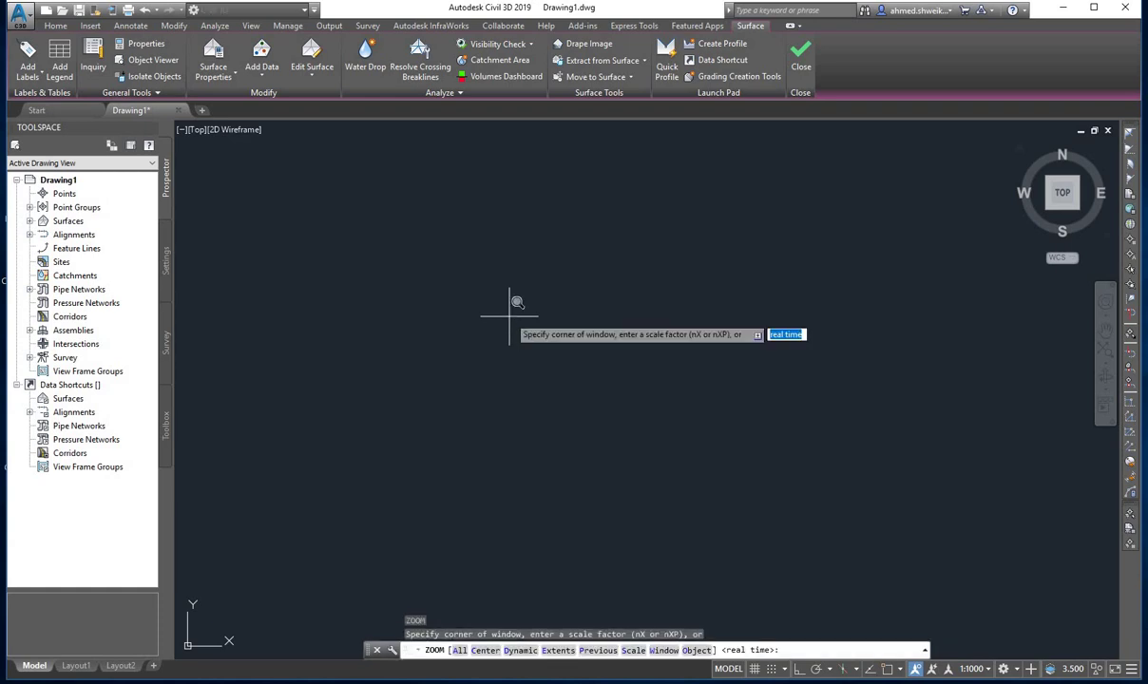
{"action": "type", "text": "e"}
{"action": "key", "text": "Return"}
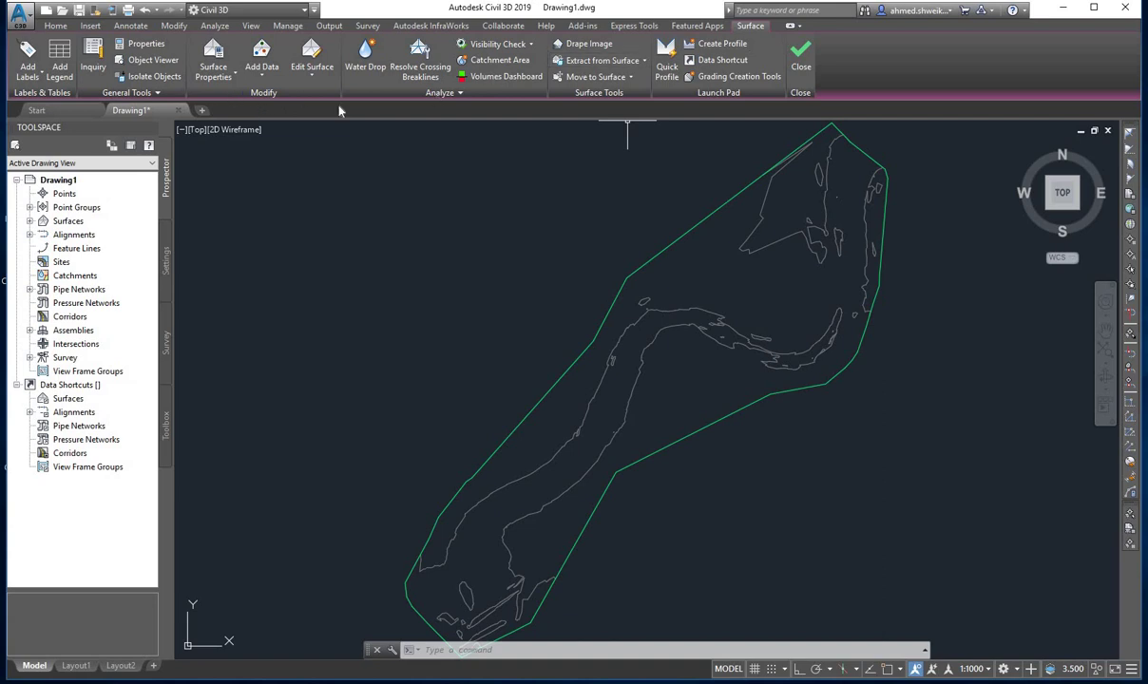
{"action": "left_click", "coordinate": [207, 57]}
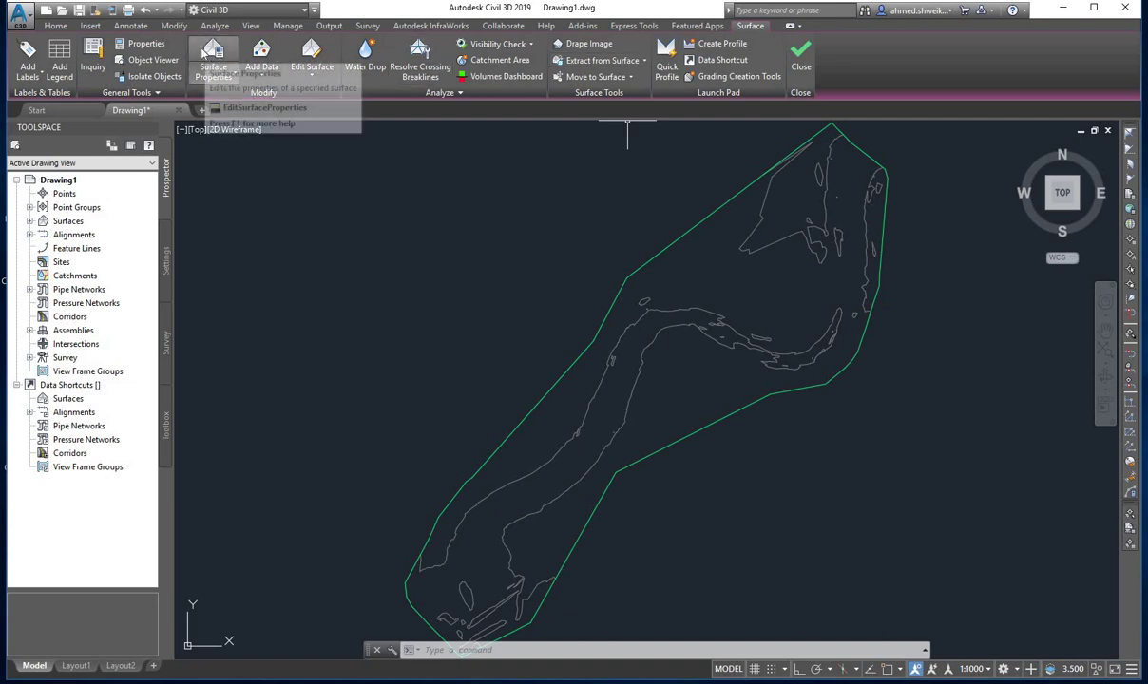
{"action": "left_click", "coordinate": [211, 54]}
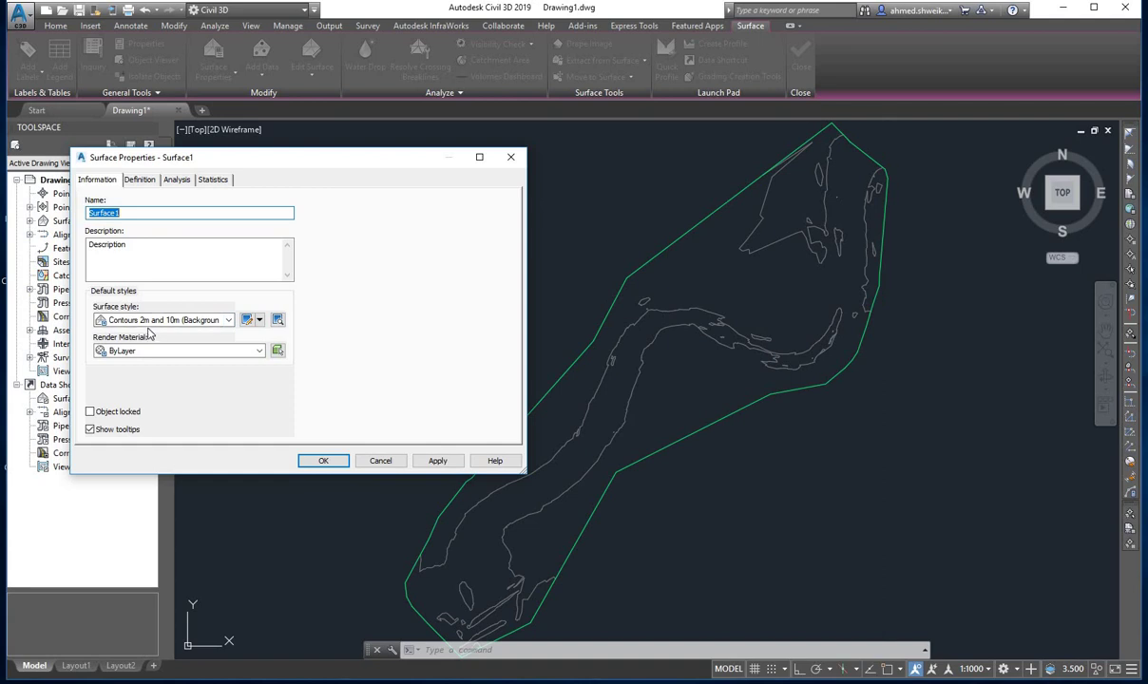
{"action": "left_click", "coordinate": [227, 320]}
{"action": "key", "text": "Up"}
{"action": "key", "text": "Down"}
{"action": "key", "text": "Up"}
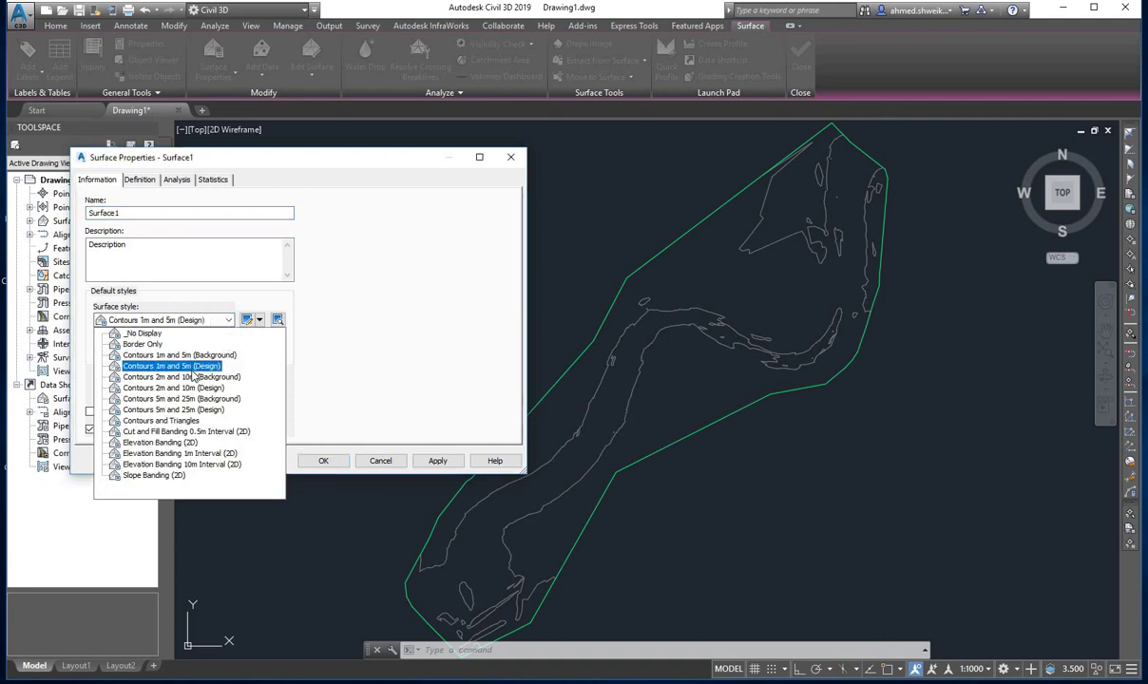
{"action": "key", "text": "Return"}
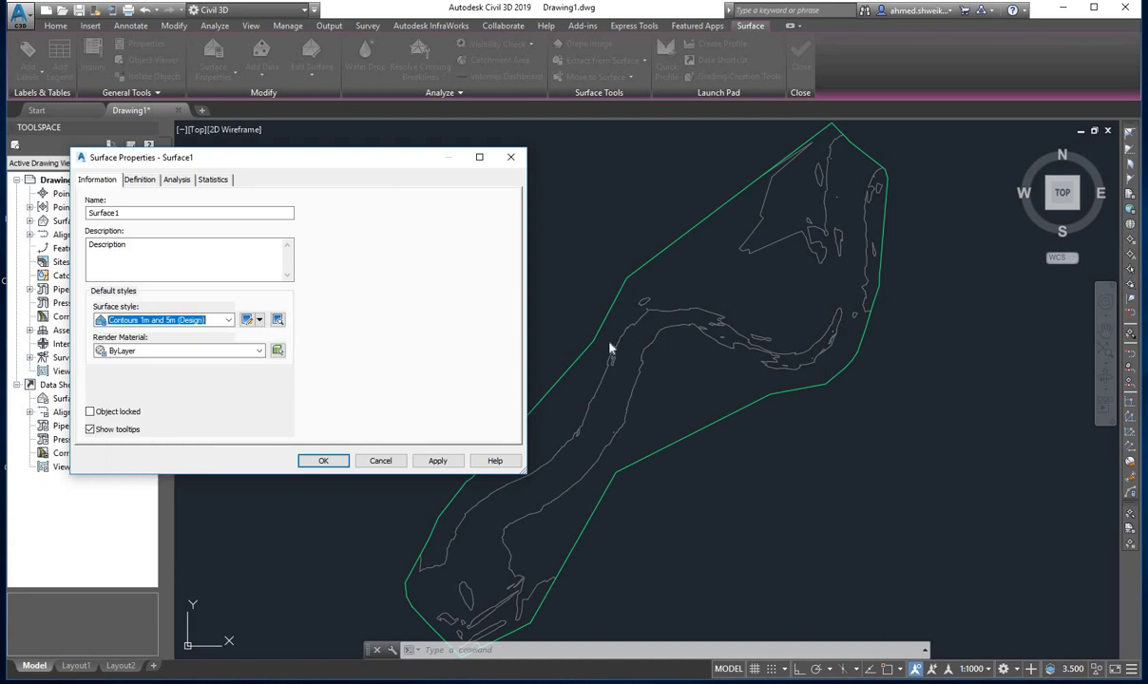
{"action": "left_click", "coordinate": [438, 462]}
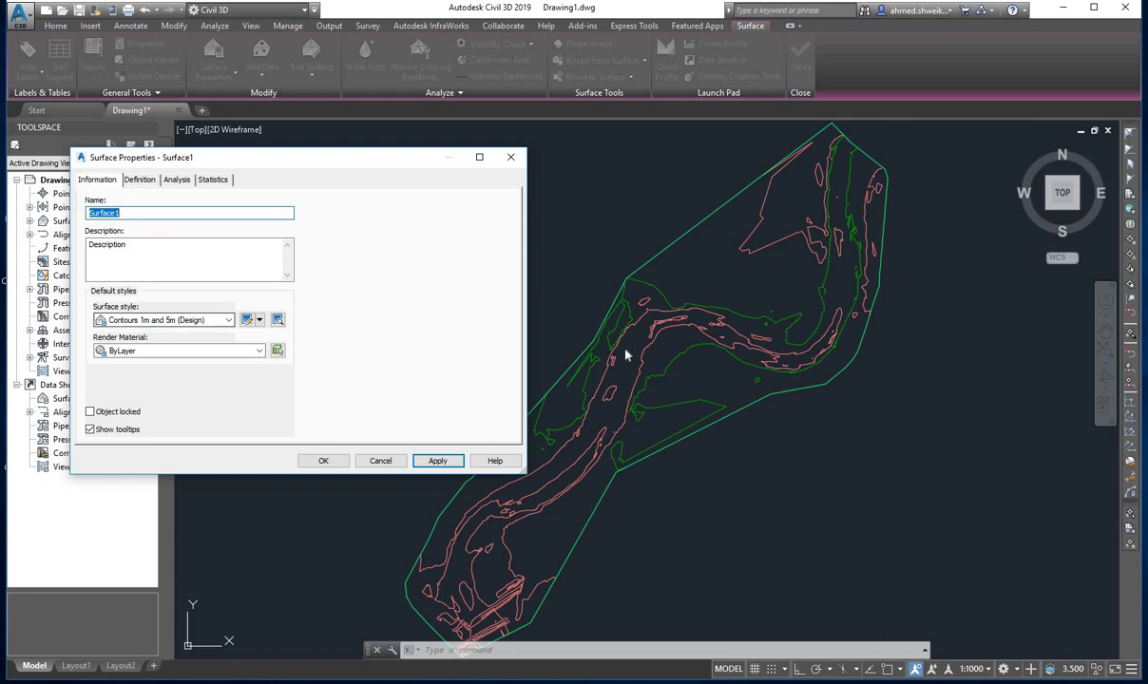
Change the surface style to Elevation Banding (2D) in the surface properties and apply it
{"action": "left_click", "coordinate": [229, 322]}
{"action": "left_click", "coordinate": [178, 444]}
{"action": "left_click", "coordinate": [177, 446]}
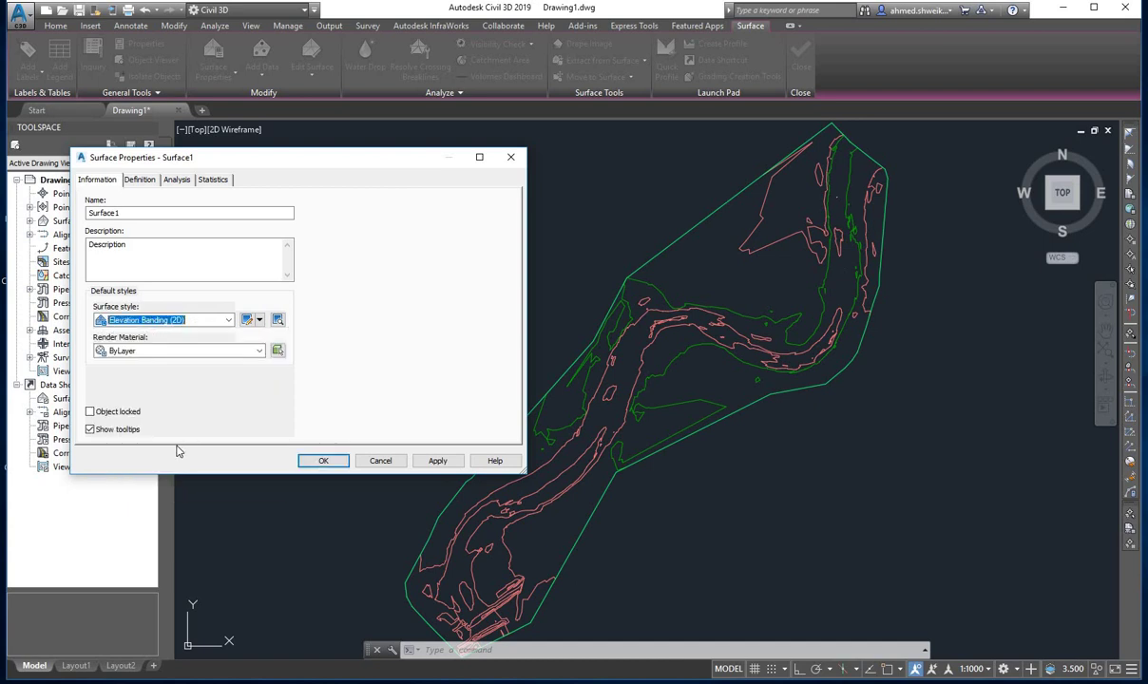
{"action": "left_click", "coordinate": [437, 462]}
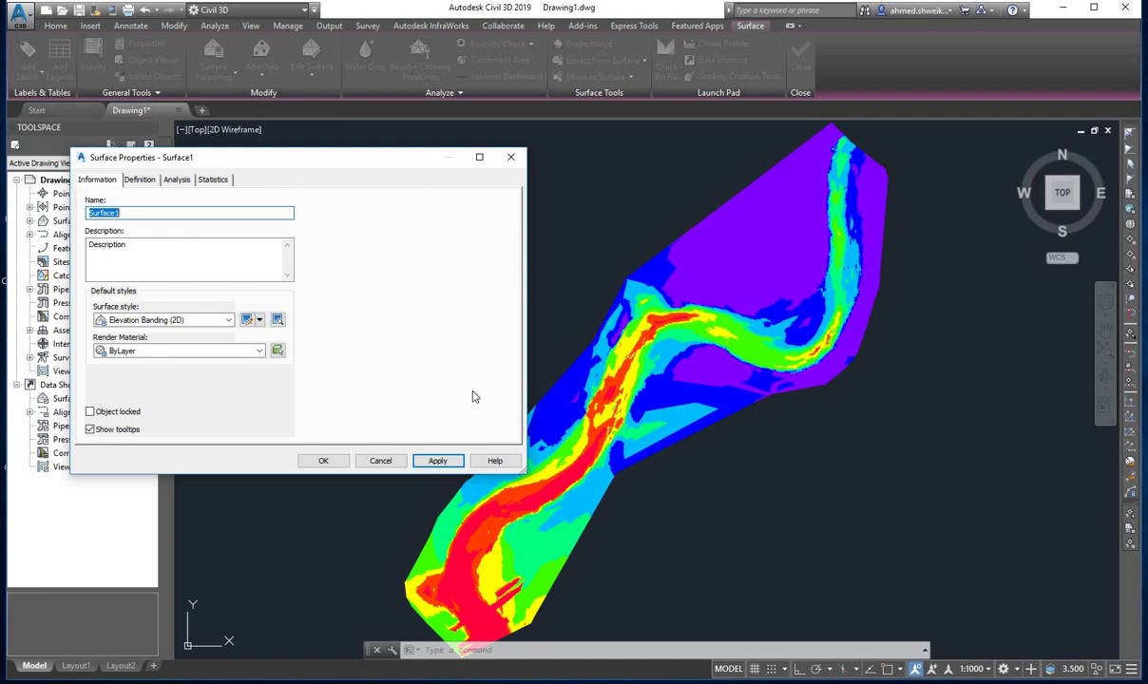
Switch the surface style back to Contours 1m and 5m (Design) and apply it
{"action": "left_click", "coordinate": [175, 321]}
{"action": "key", "text": "b"}
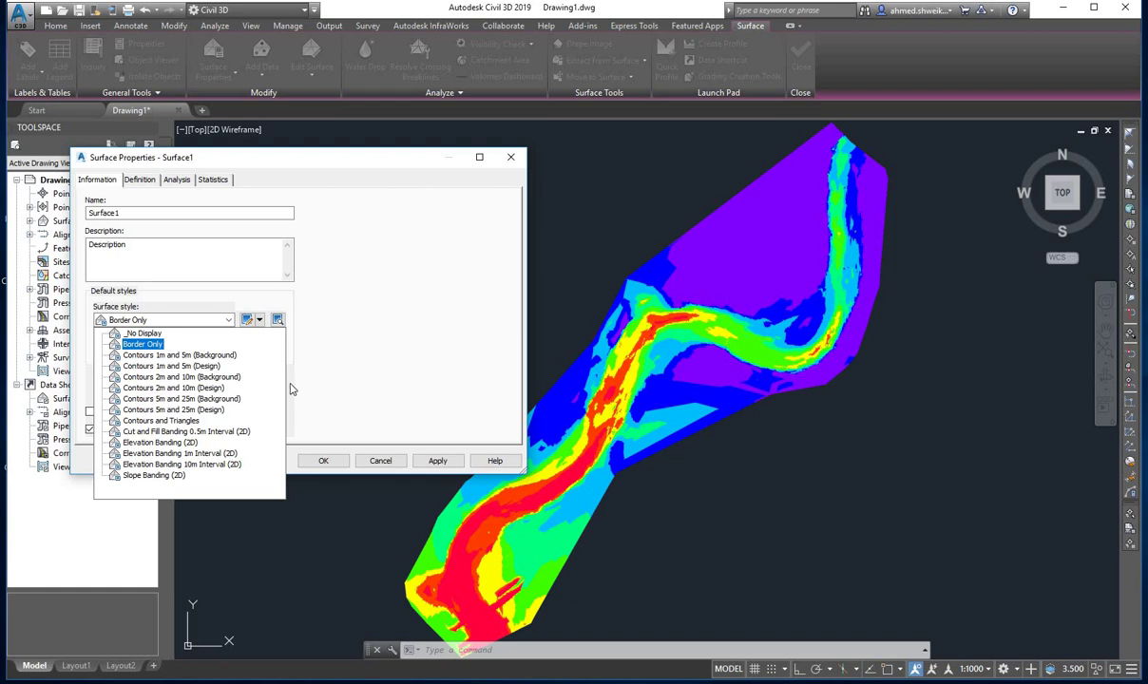
{"action": "key", "text": "Down"}
{"action": "key", "text": "Down"}
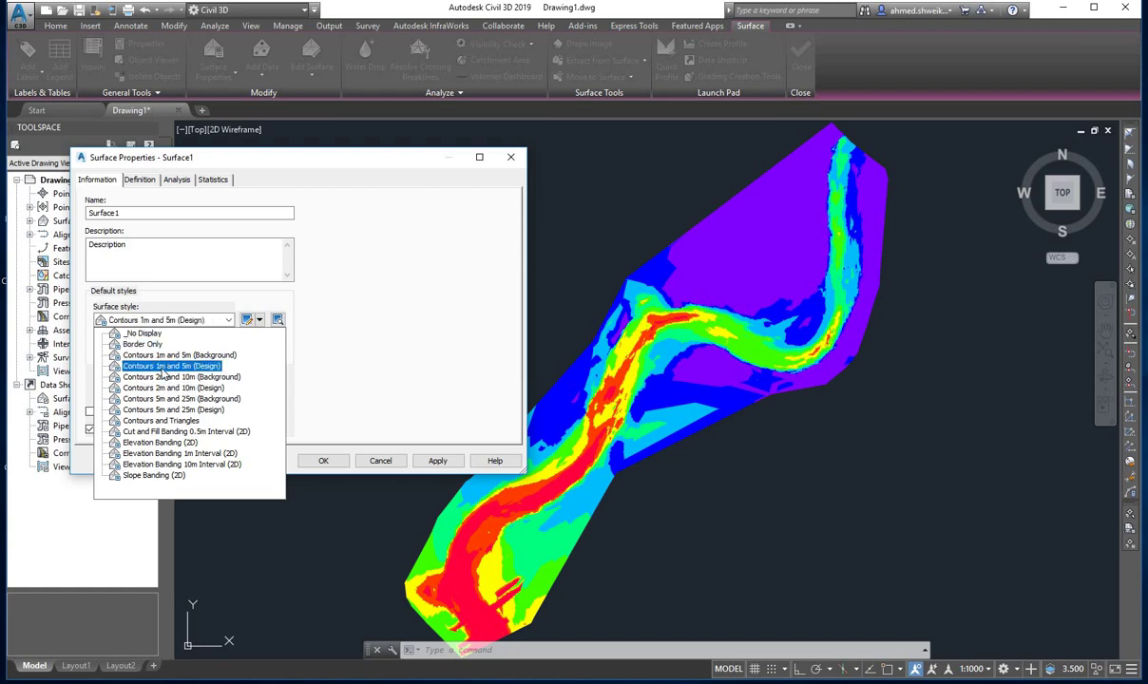
{"action": "left_click", "coordinate": [162, 367]}
{"action": "left_click", "coordinate": [437, 460]}
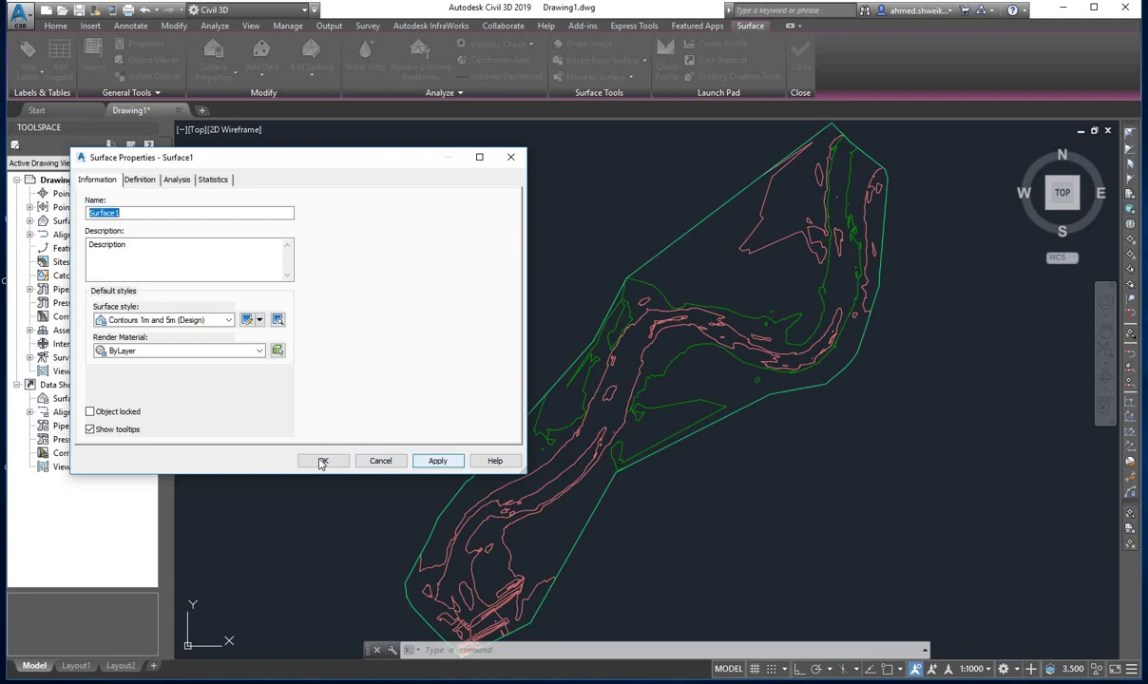
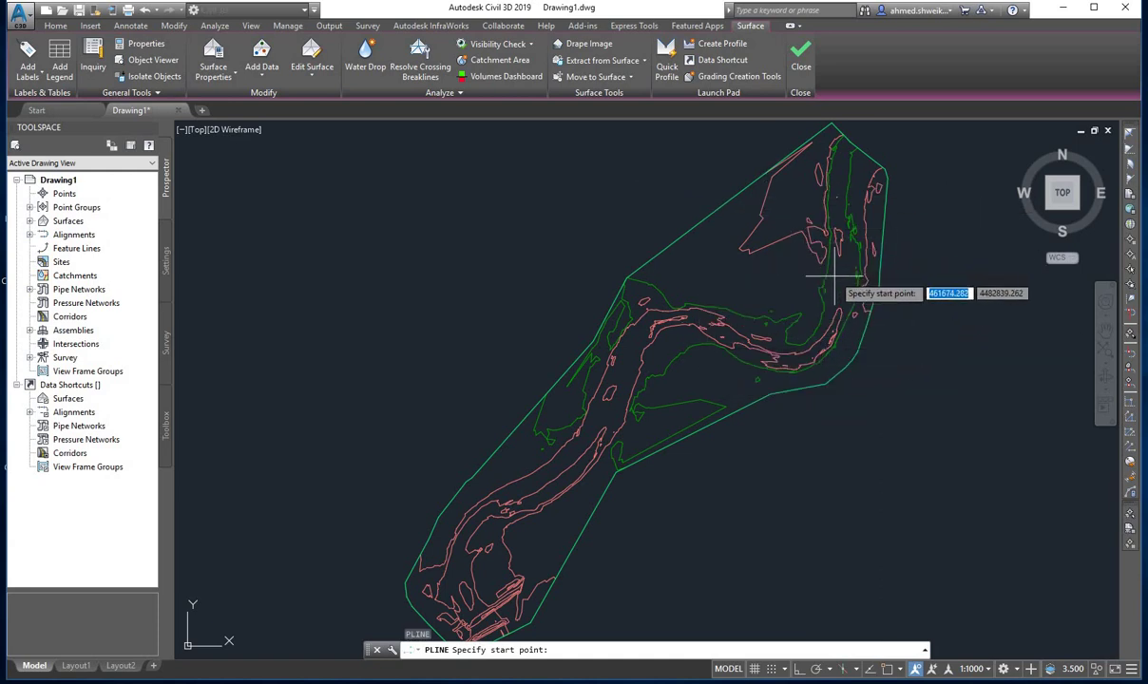
Start a polyline on the surface's northeastern boundary and trace the middle of the river channel south along its straight reach
{"action": "middle_click_drag", "start_coordinate": [830, 244], "coordinate": [743, 254]}
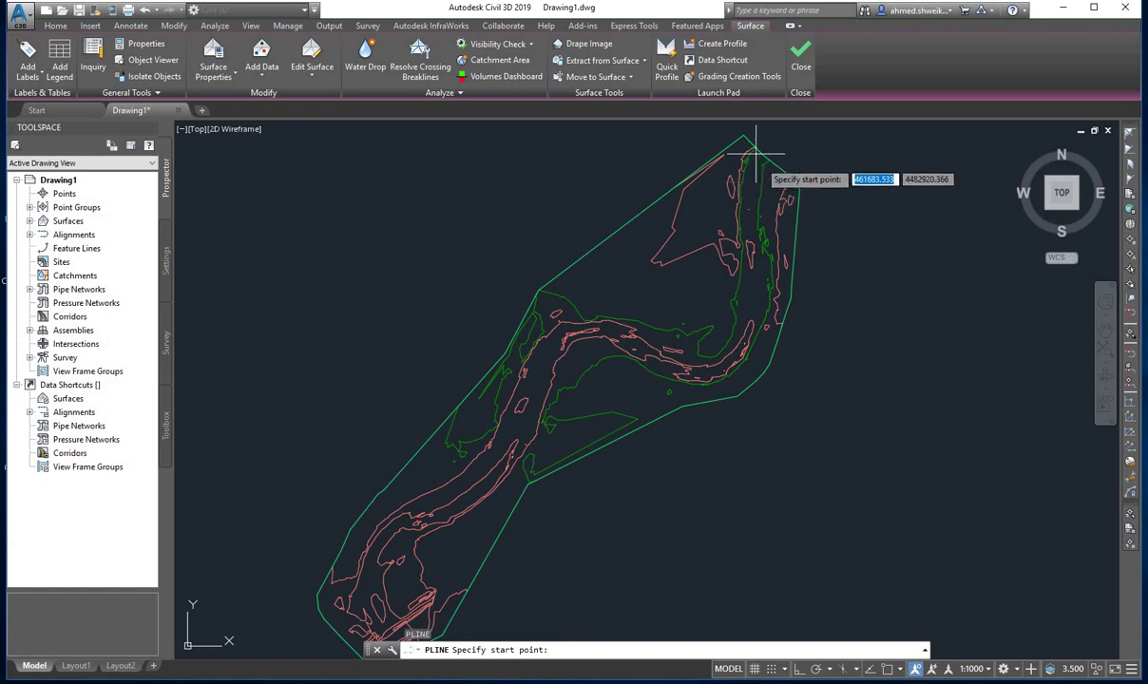
{"action": "mouse_move", "coordinate": [765, 186]}
{"action": "middle_mouse_down"}
{"action": "mouse_move", "coordinate": [764, 240]}
{"action": "mouse_move", "coordinate": [719, 254]}
{"action": "middle_mouse_up"}
{"action": "scroll", "coordinate": [715, 231], "scroll_direction": "up", "scroll_amount": 2}
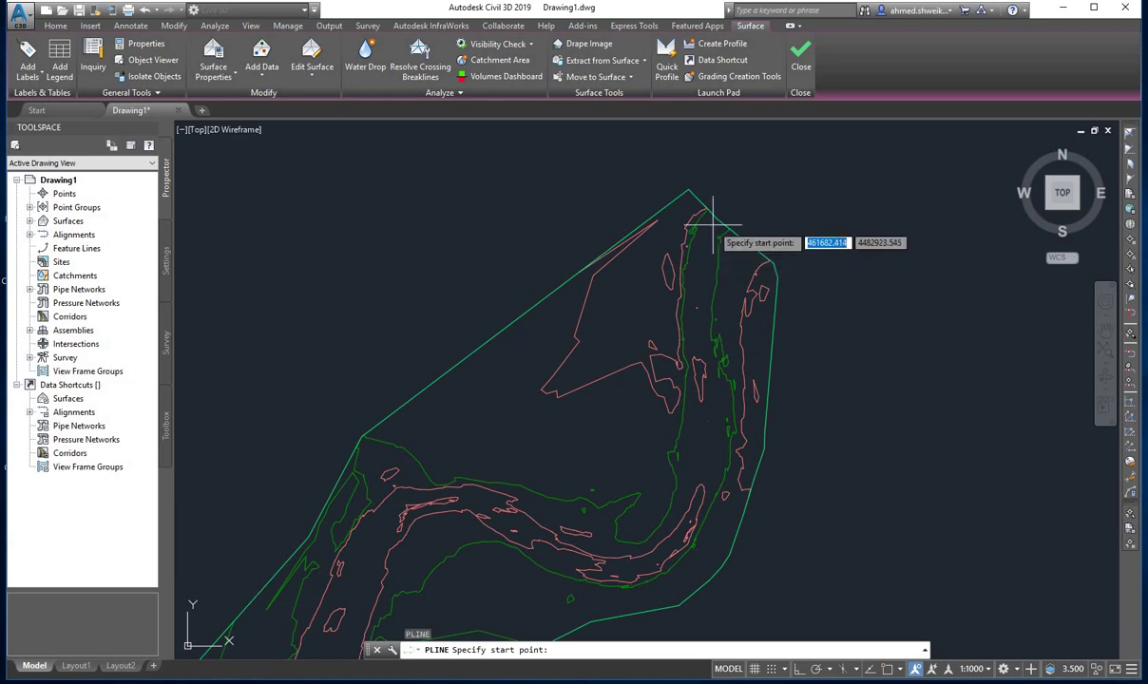
{"action": "scroll", "coordinate": [714, 229], "scroll_direction": "down", "scroll_amount": 1}
{"action": "scroll", "coordinate": [716, 234], "scroll_direction": "down", "scroll_amount": 1}
{"action": "scroll", "coordinate": [717, 234], "scroll_direction": "up", "scroll_amount": 2}
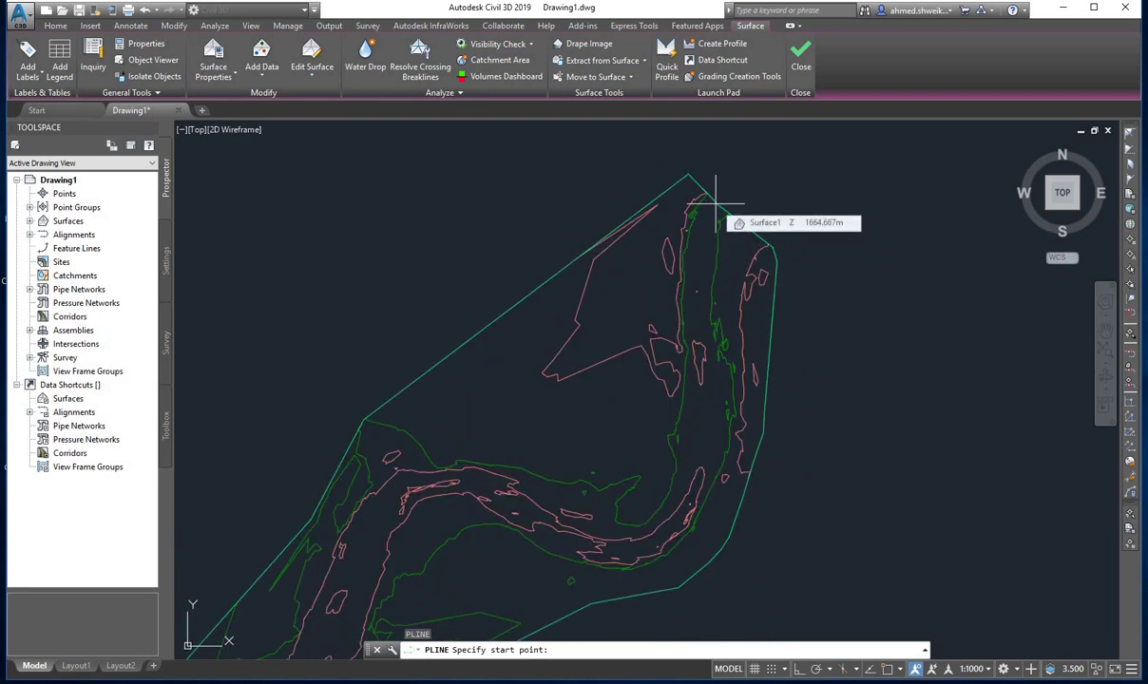
{"action": "left_click", "coordinate": [715, 201]}
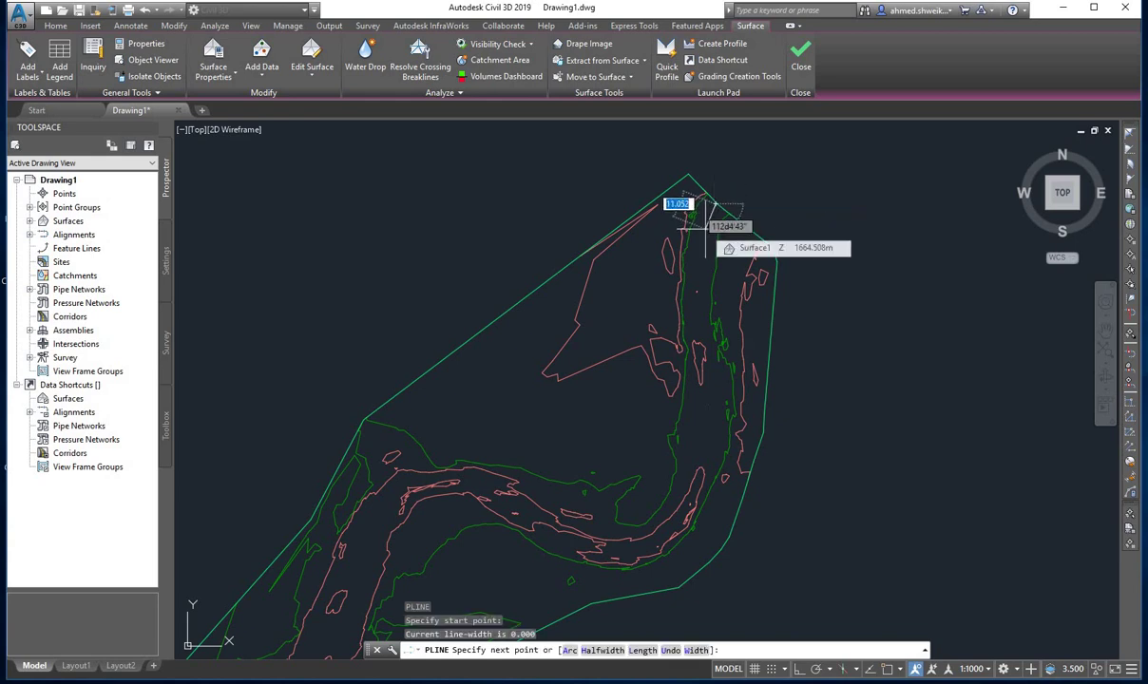
{"action": "left_click", "coordinate": [706, 224]}
{"action": "left_click", "coordinate": [701, 245]}
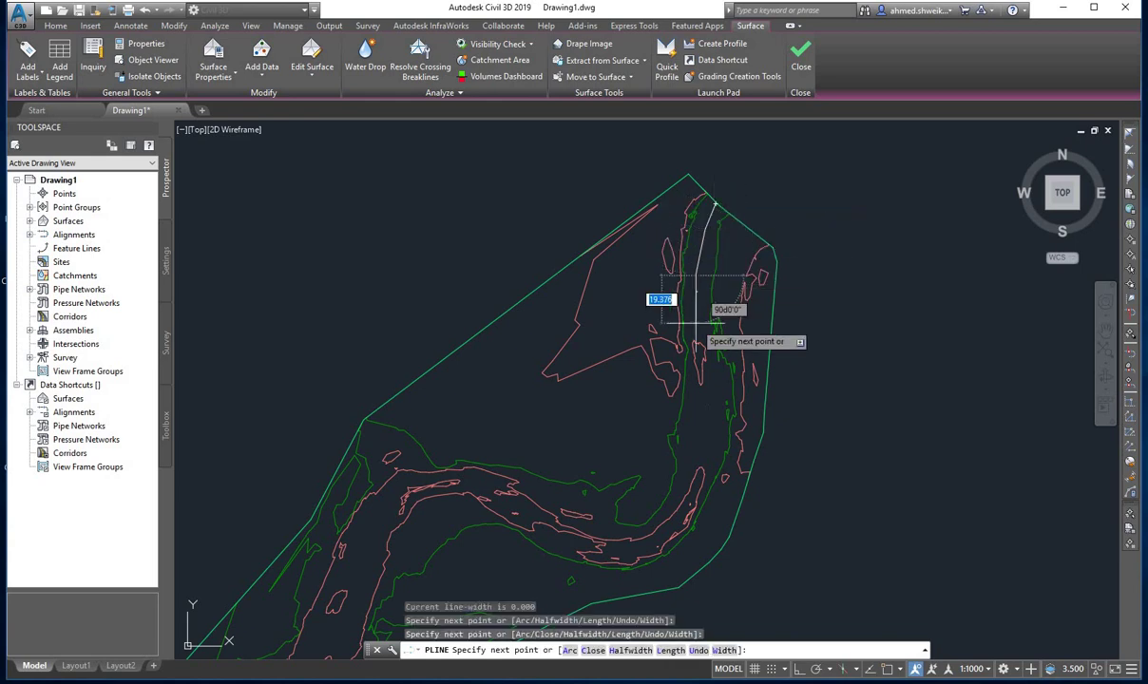
{"action": "left_click", "coordinate": [696, 306]}
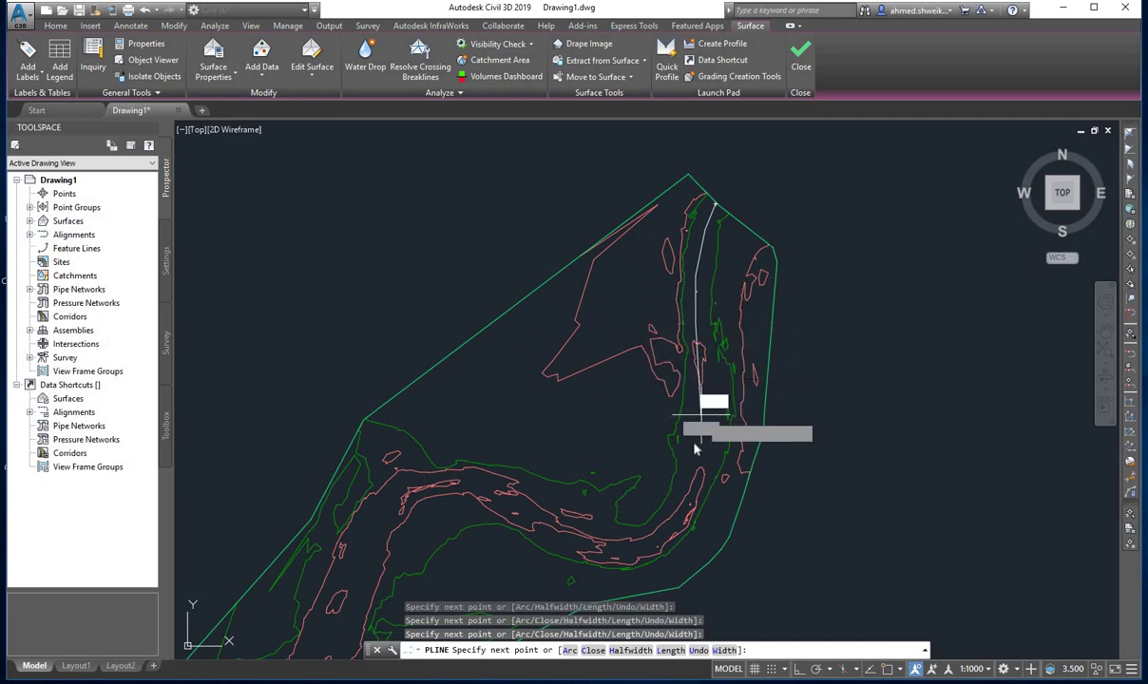
{"action": "left_click", "coordinate": [694, 484]}
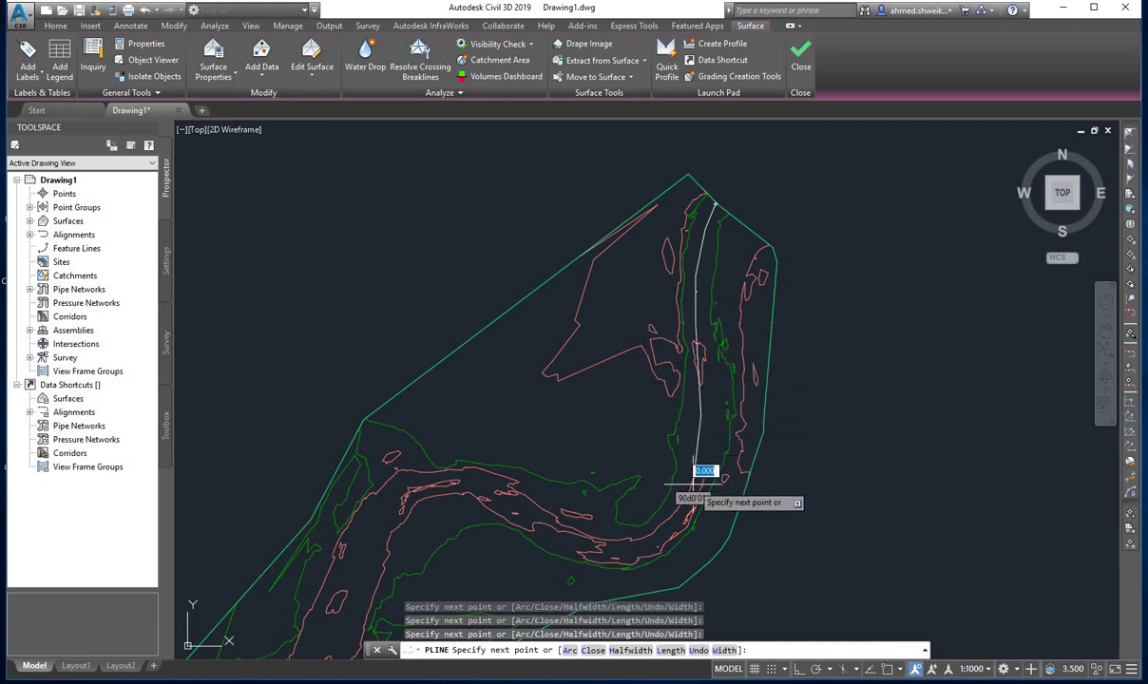
Continue the polyline along the channel centre around the eastern bend and west over the crest of the next bend
{"action": "left_click", "coordinate": [664, 528]}
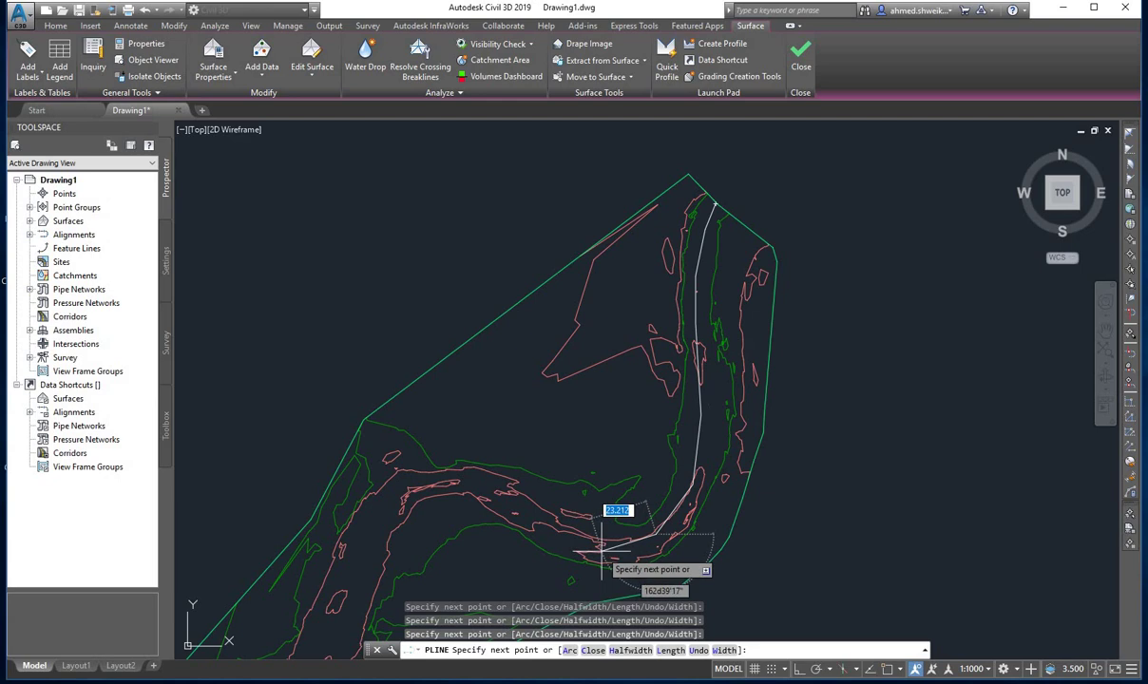
{"action": "left_click", "coordinate": [602, 549]}
{"action": "left_click", "coordinate": [533, 512]}
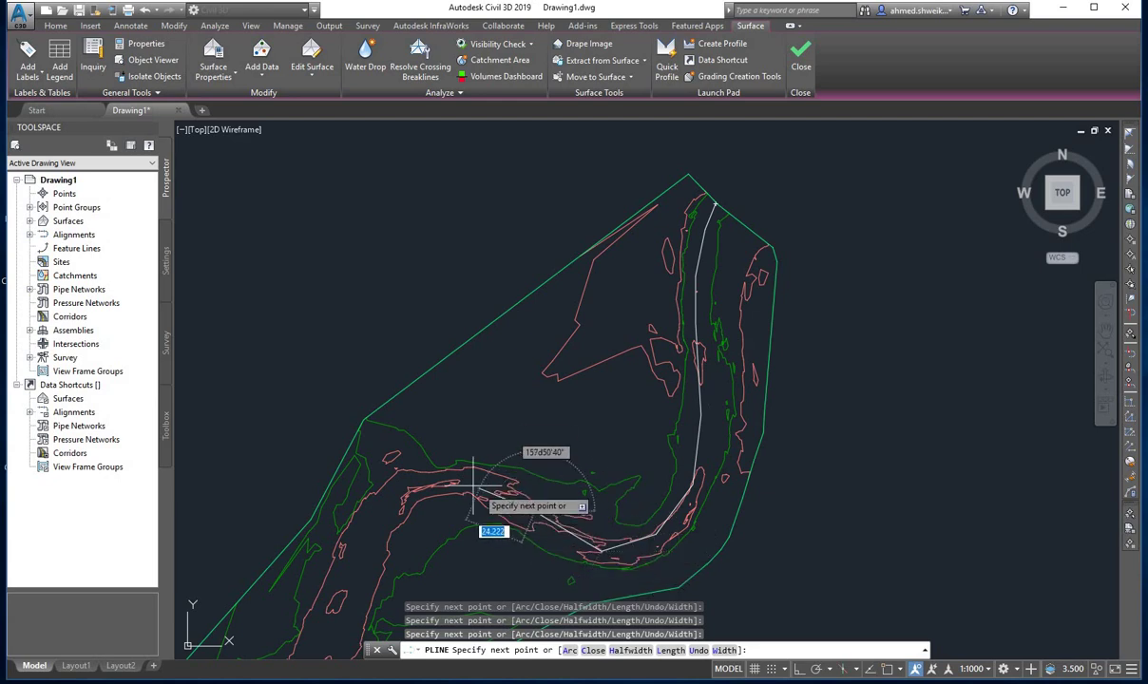
{"action": "left_click", "coordinate": [455, 481]}
{"action": "left_click", "coordinate": [387, 520]}
Trace the rest of the channel centre southwest to the surface's southern boundary and end the polyline
{"action": "middle_click_drag", "start_coordinate": [380, 522], "coordinate": [513, 349]}
{"action": "left_click", "coordinate": [469, 433]}
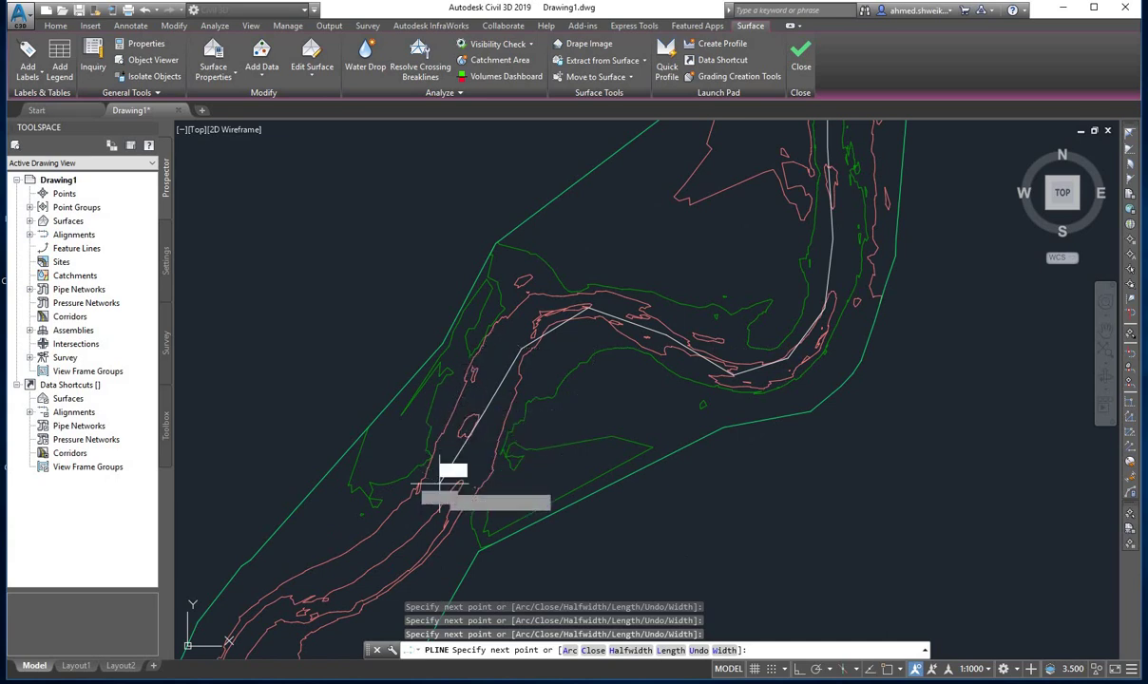
{"action": "mouse_move", "coordinate": [369, 568]}
{"action": "middle_mouse_down"}
{"action": "mouse_move", "coordinate": [495, 420]}
{"action": "mouse_move", "coordinate": [604, 382]}
{"action": "middle_mouse_up"}
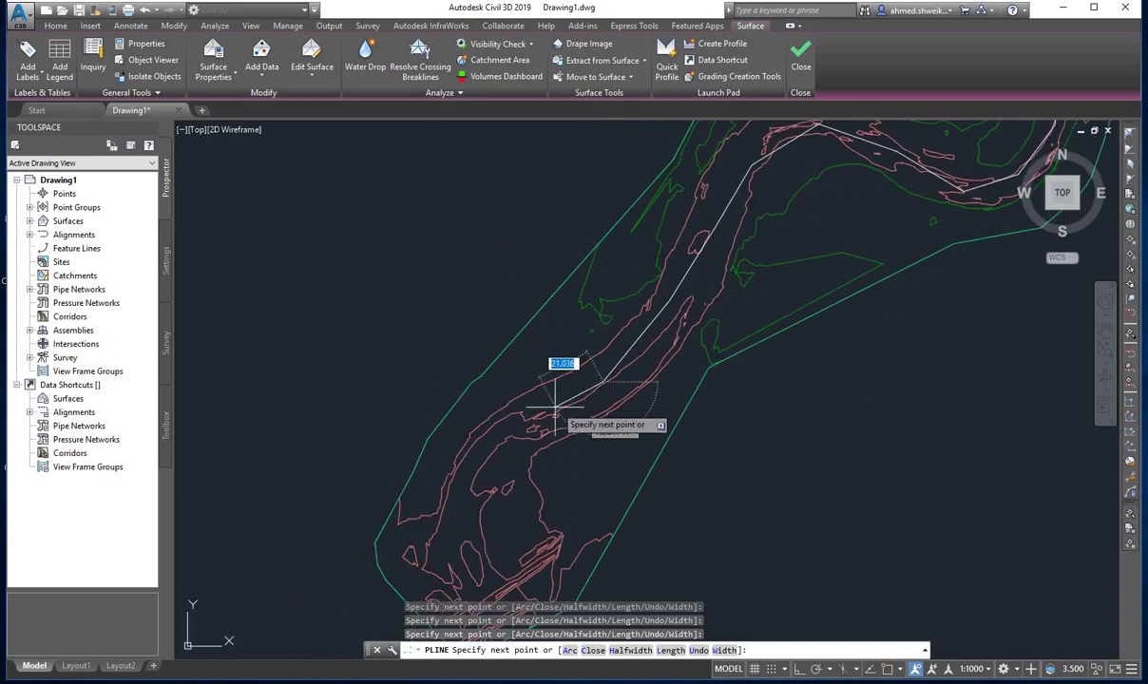
{"action": "middle_click_drag", "start_coordinate": [478, 511], "coordinate": [524, 385]}
{"action": "left_click", "coordinate": [524, 413]}
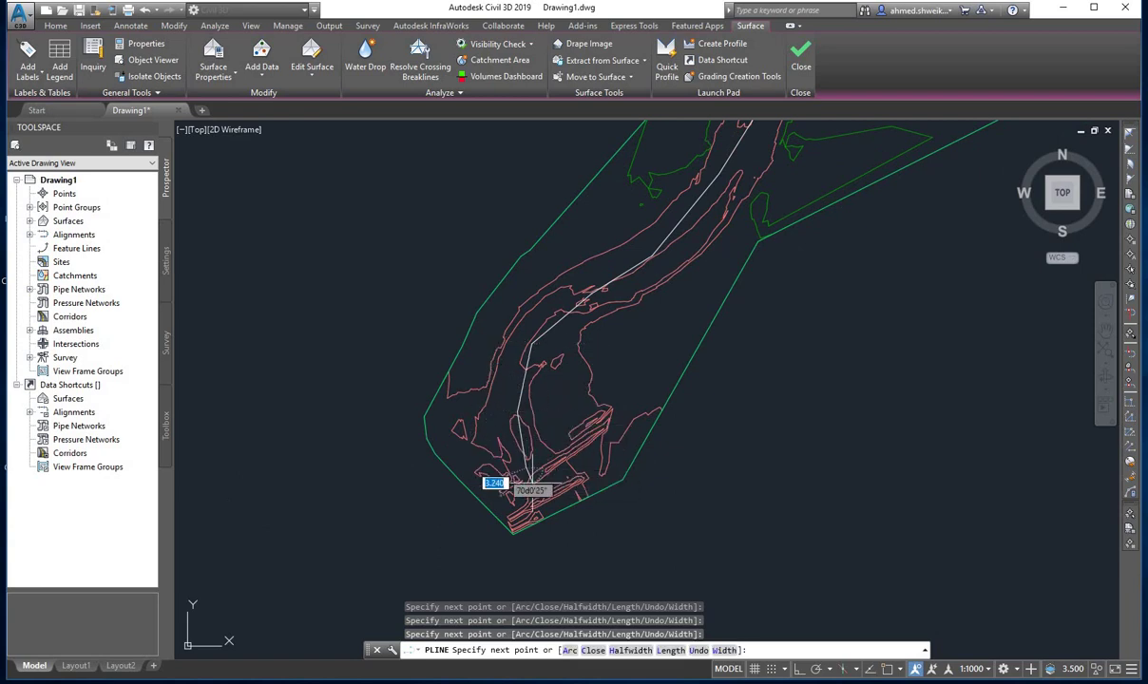
{"action": "left_click", "coordinate": [554, 500]}
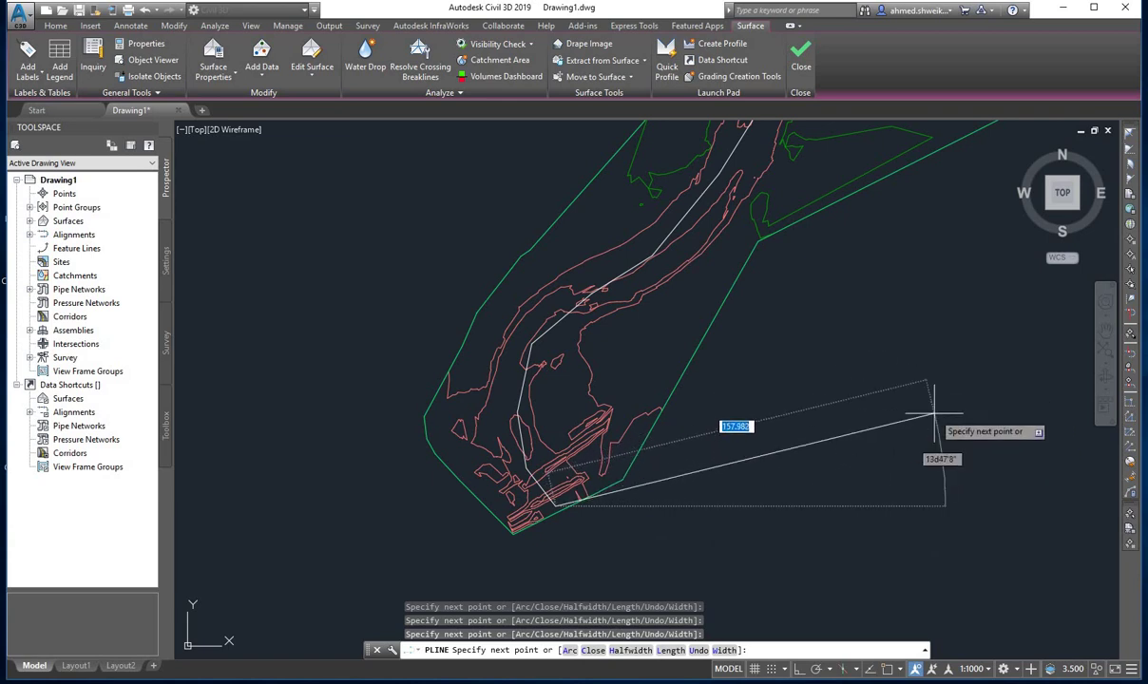
{"action": "key", "text": "Return"}
Start Create Alignment from Objects with the river polyline and accept its drawn direction from north to south
{"action": "scroll", "coordinate": [527, 487], "scroll_direction": "up", "scroll_amount": 3}
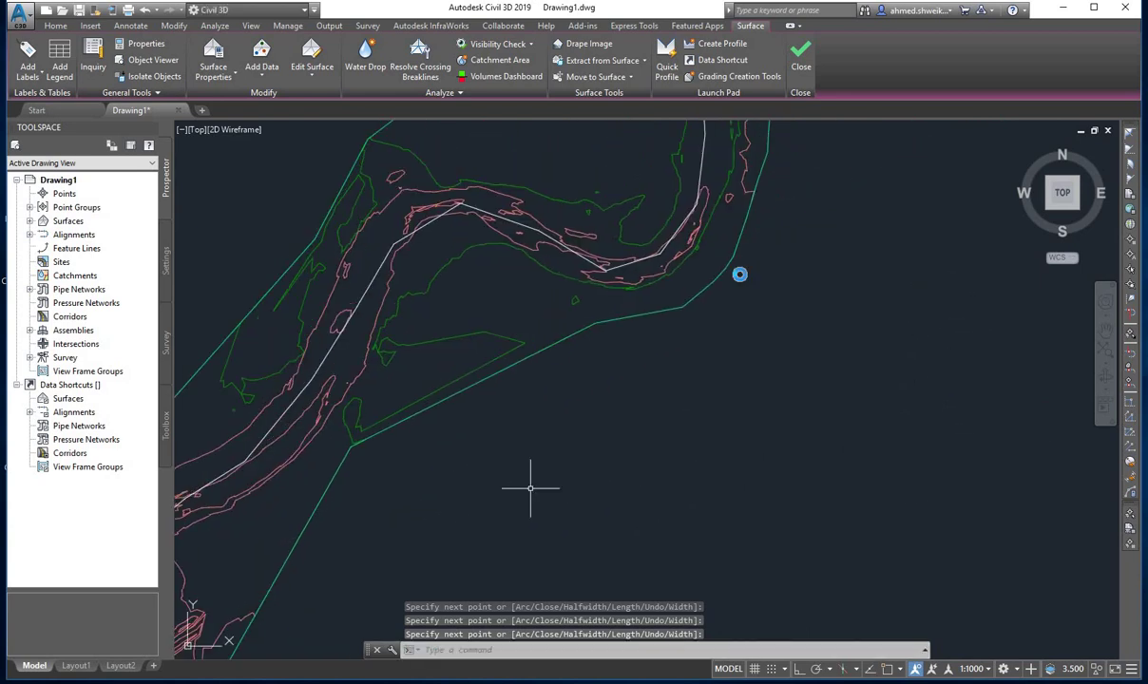
{"action": "scroll", "coordinate": [740, 274], "scroll_direction": "down", "scroll_amount": 3}
{"action": "scroll", "coordinate": [696, 383], "scroll_direction": "up", "scroll_amount": 1}
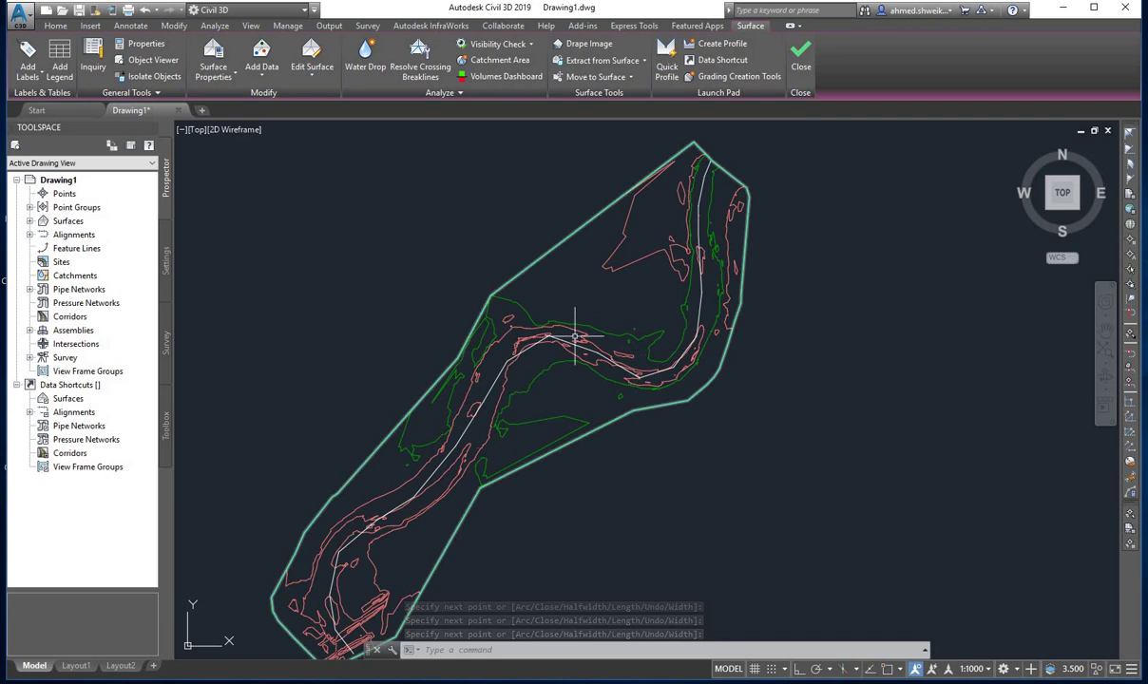
{"action": "left_click", "coordinate": [700, 193]}
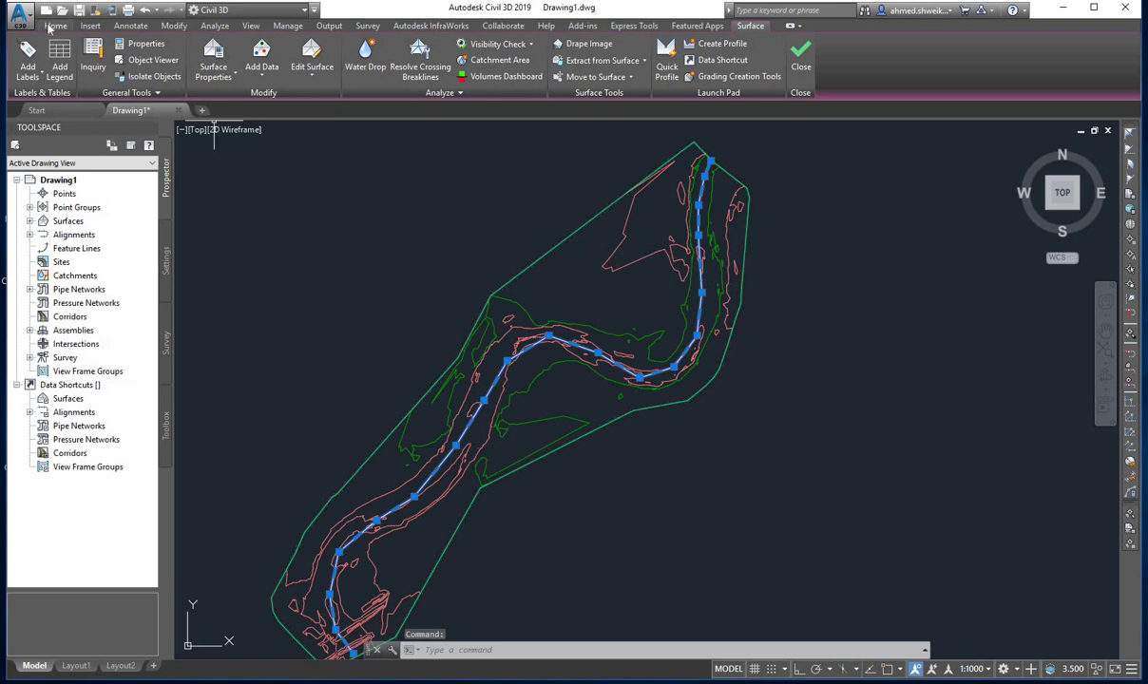
{"action": "left_click", "coordinate": [54, 25]}
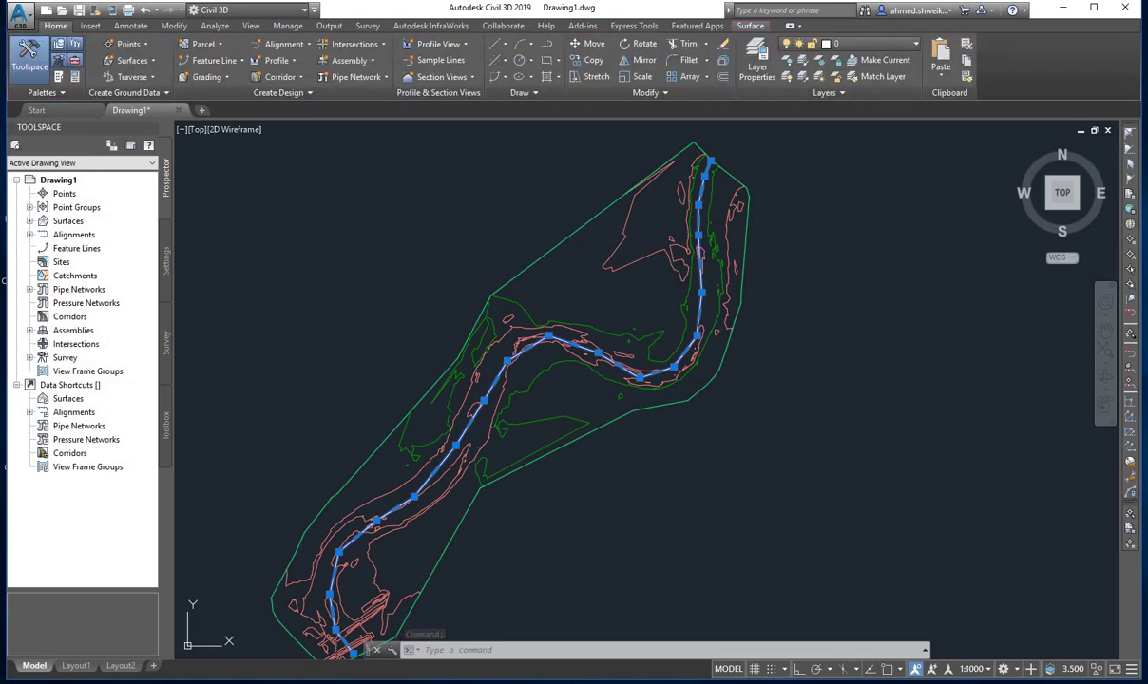
{"action": "left_click", "coordinate": [285, 45]}
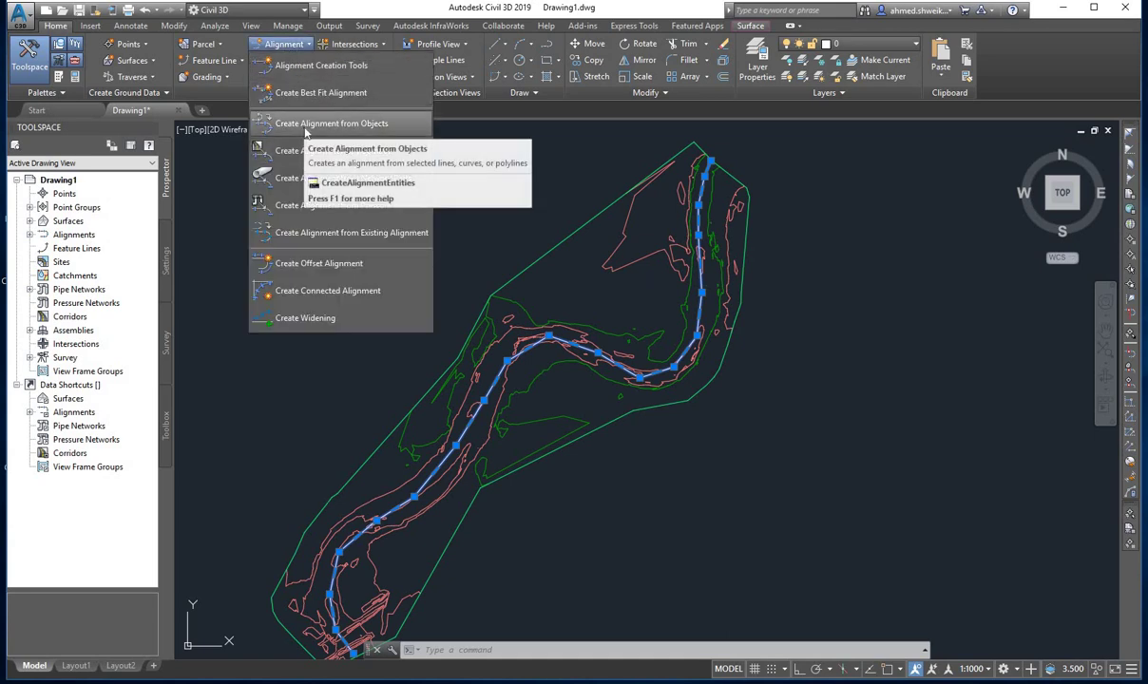
{"action": "left_click", "coordinate": [313, 123]}
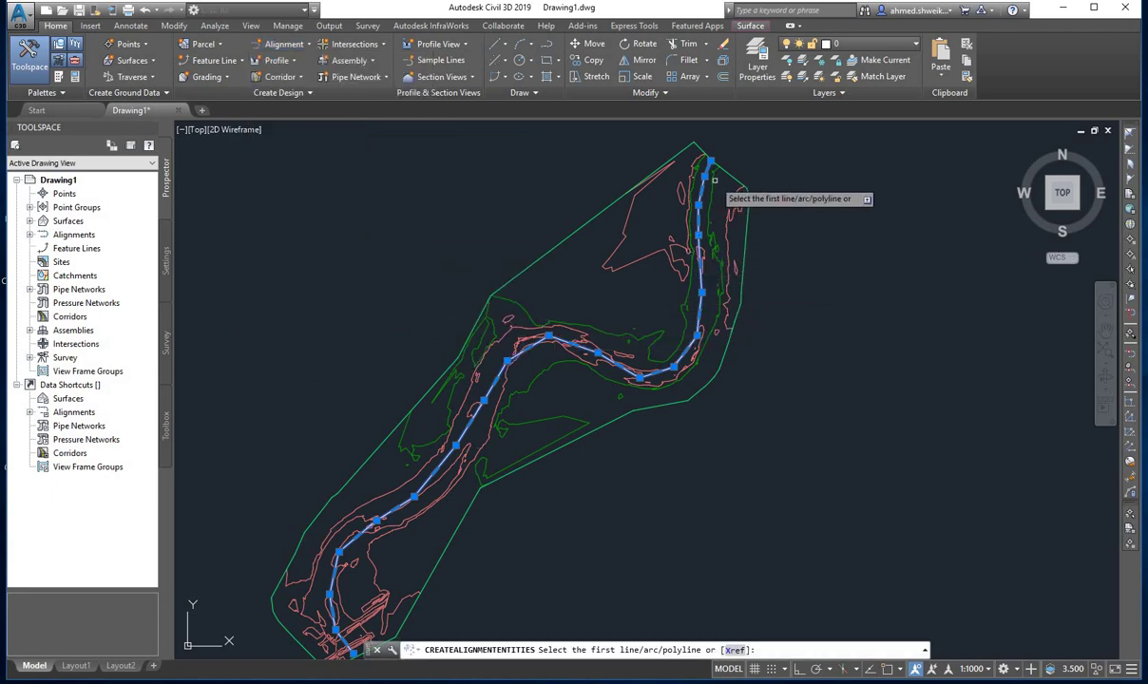
{"action": "scroll", "coordinate": [702, 190], "scroll_direction": "up", "scroll_amount": 2}
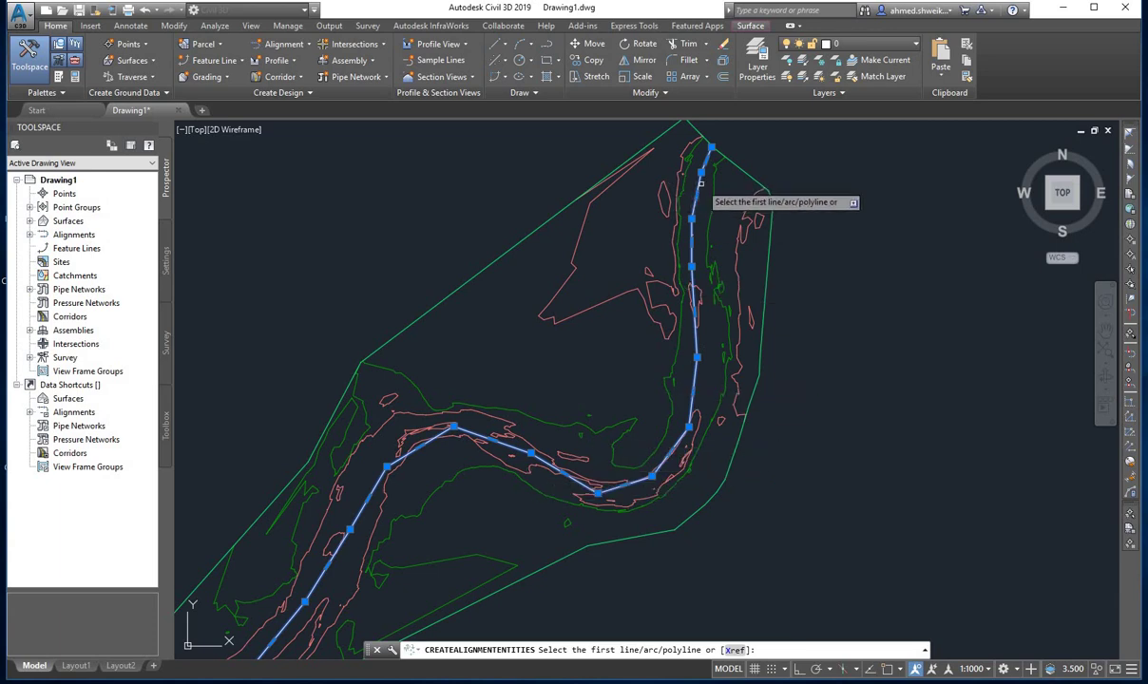
{"action": "left_click", "coordinate": [695, 190]}
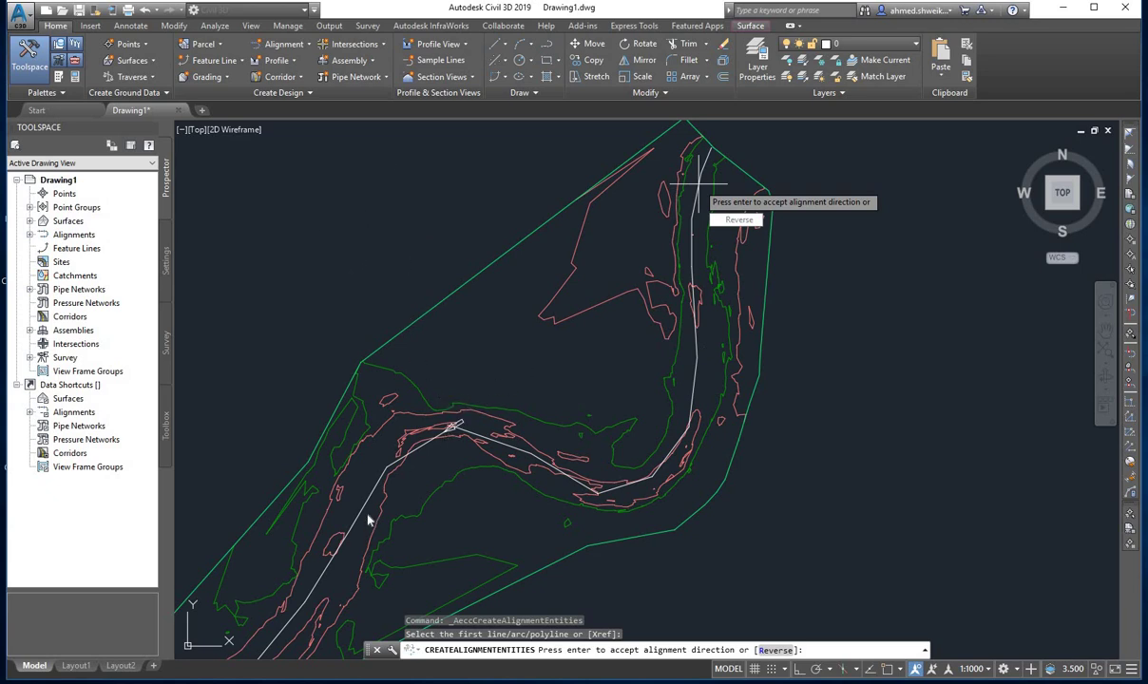
{"action": "key", "text": "Return"}
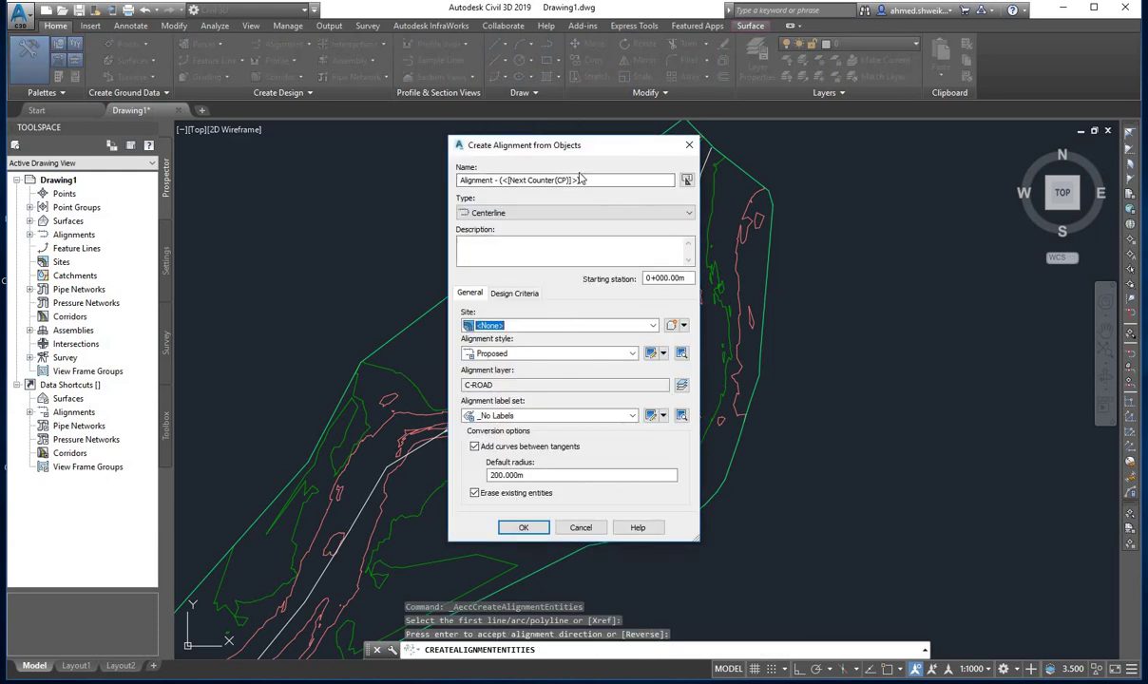
Set the alignment label set to Major and Minor only and create the centerline alignment
{"action": "left_click", "coordinate": [632, 415]}
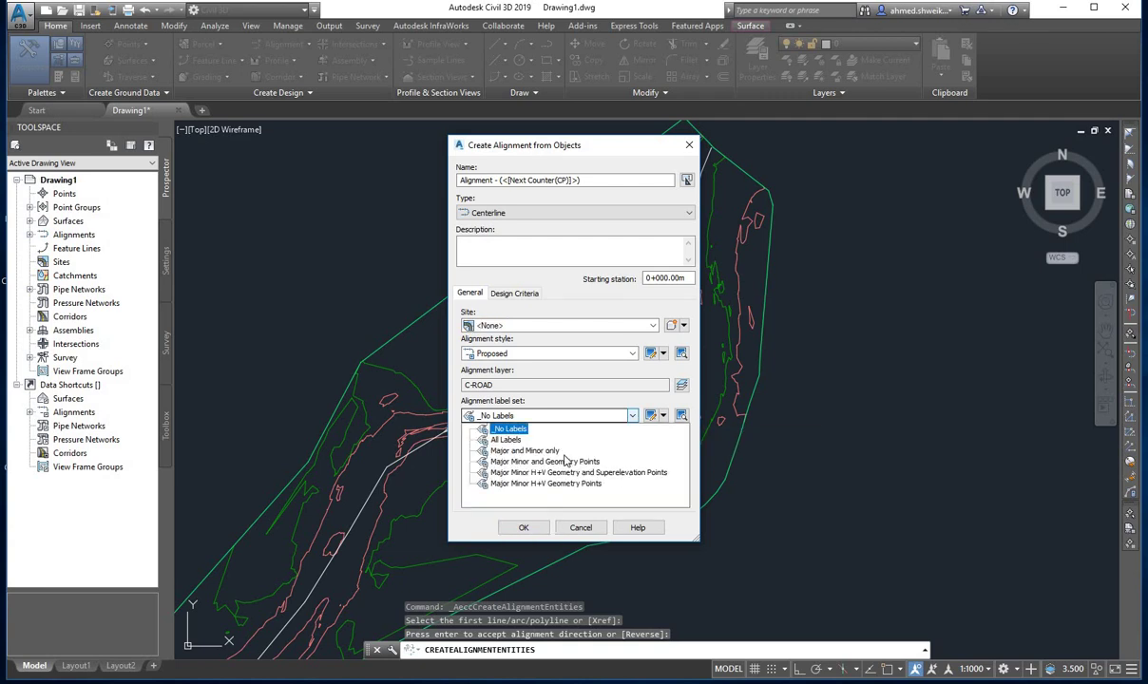
{"action": "left_click", "coordinate": [543, 453]}
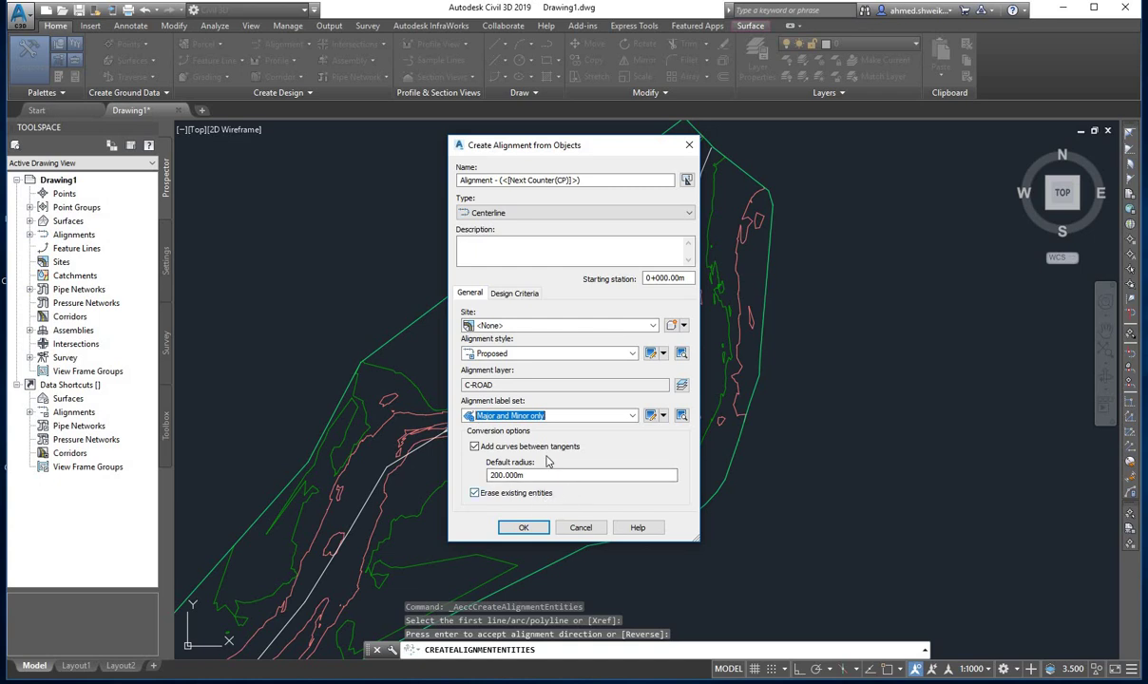
{"action": "left_click", "coordinate": [522, 528]}
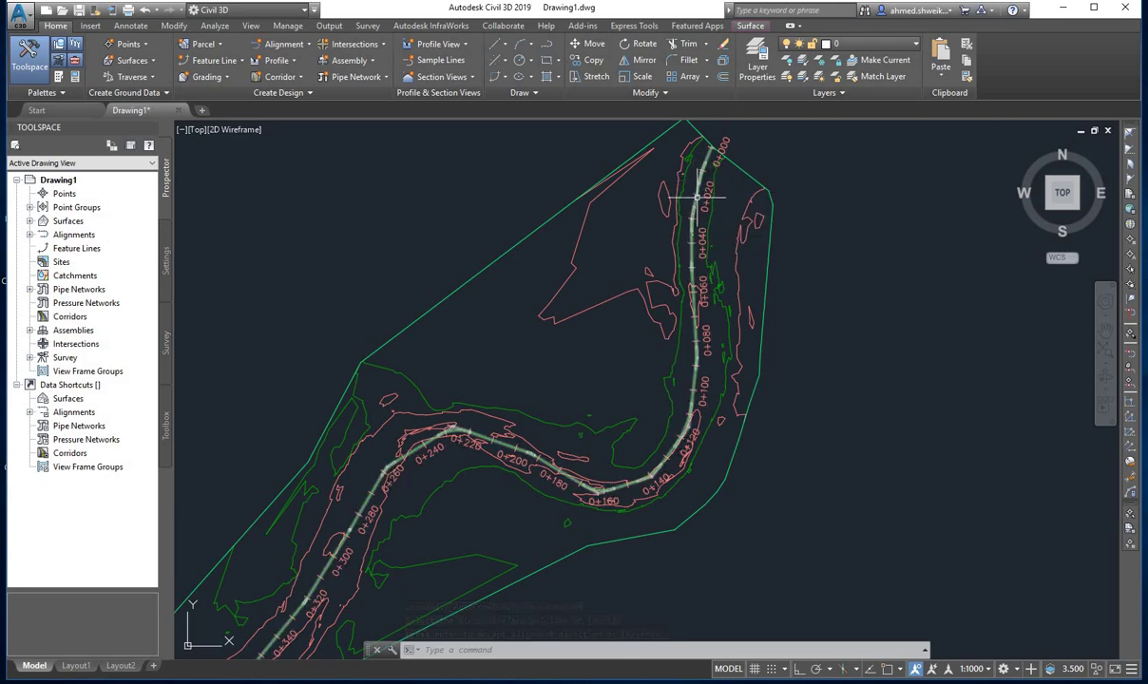
Create a surface profile by sampling Surface1 along the new river alignment, and read the resulting event description
{"action": "left_click", "coordinate": [698, 181]}
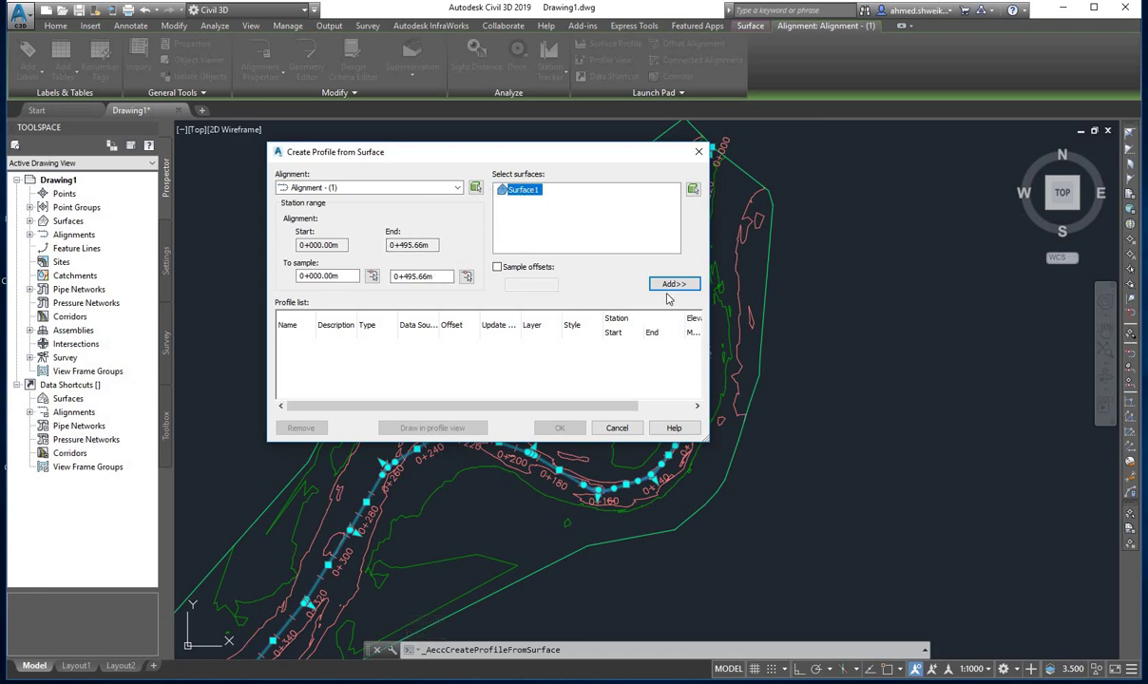
{"action": "key", "text": "Return"}
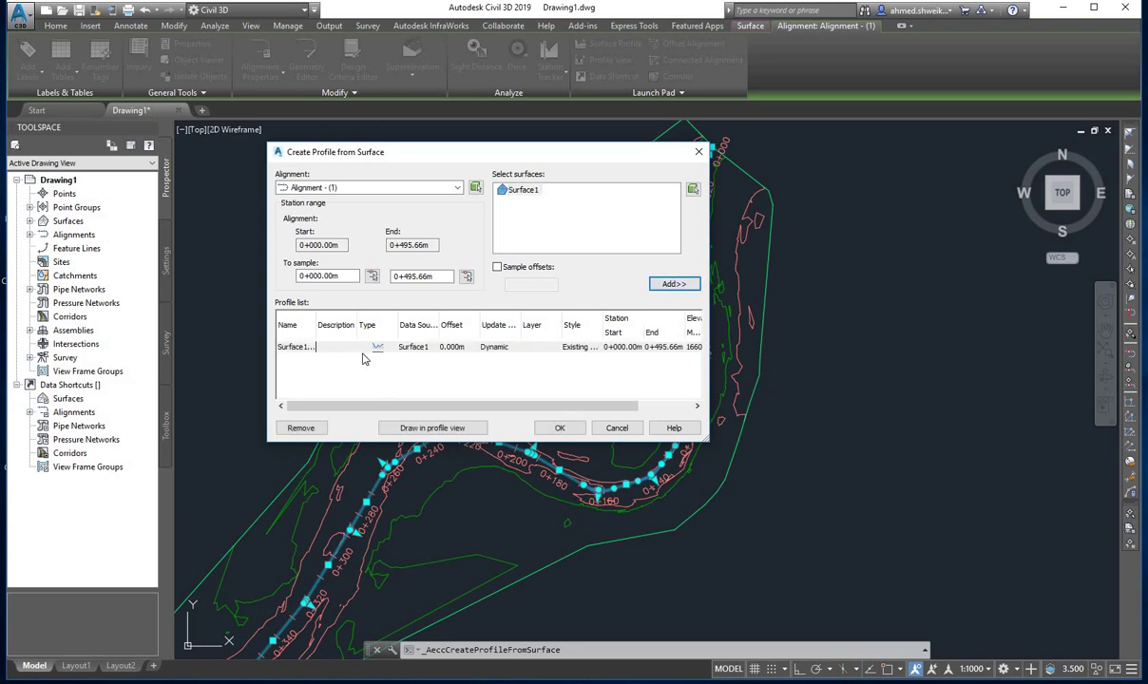
{"action": "left_click", "coordinate": [560, 428]}
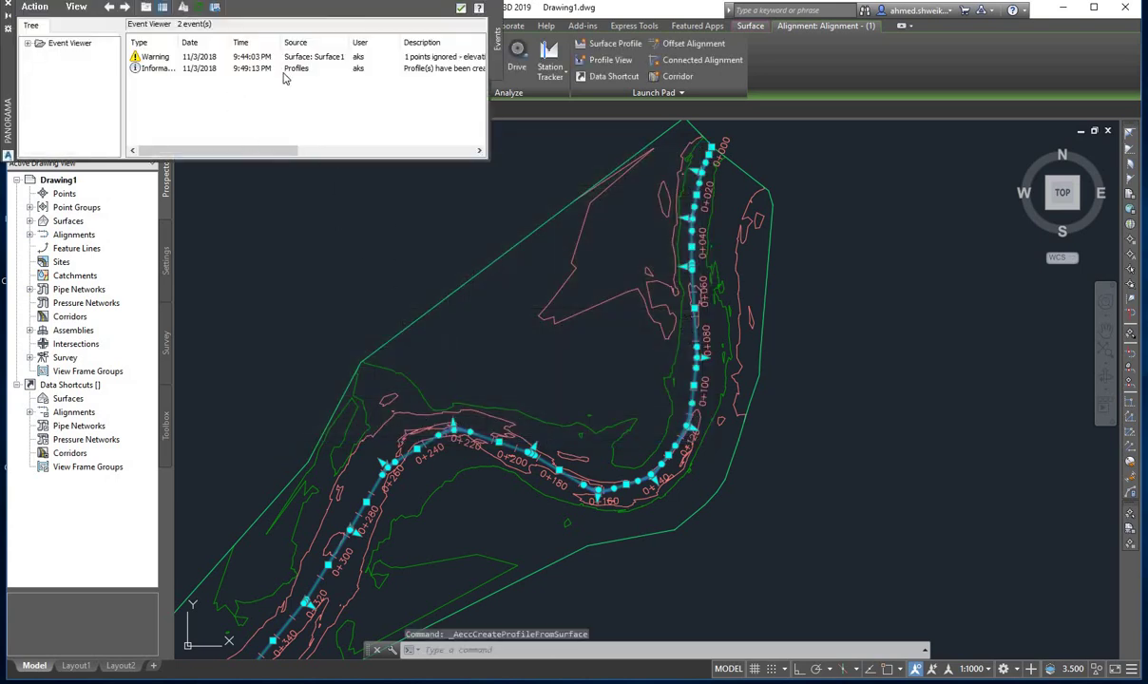
{"action": "left_click_drag", "start_coordinate": [291, 151], "coordinate": [361, 149]}
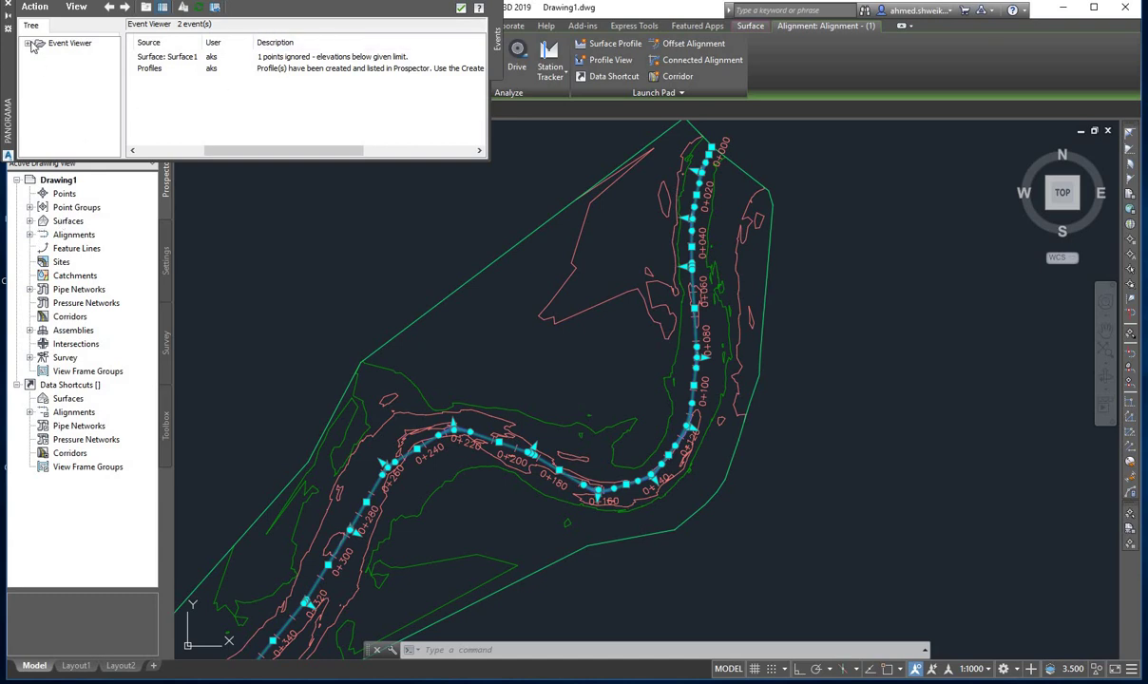
Set up a profile view for Alignment - (1) with the Profile View style, automatic station range and height, and EG-FG Elevations and Stations bands
{"action": "left_click", "coordinate": [8, 8]}
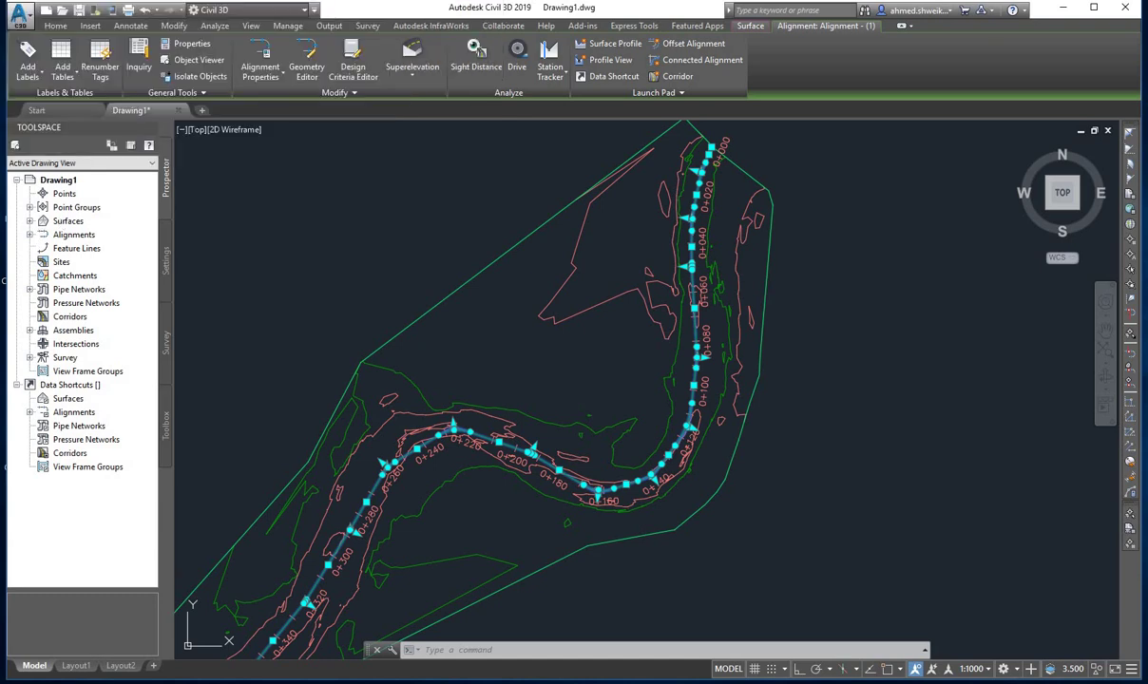
{"action": "left_click", "coordinate": [602, 65]}
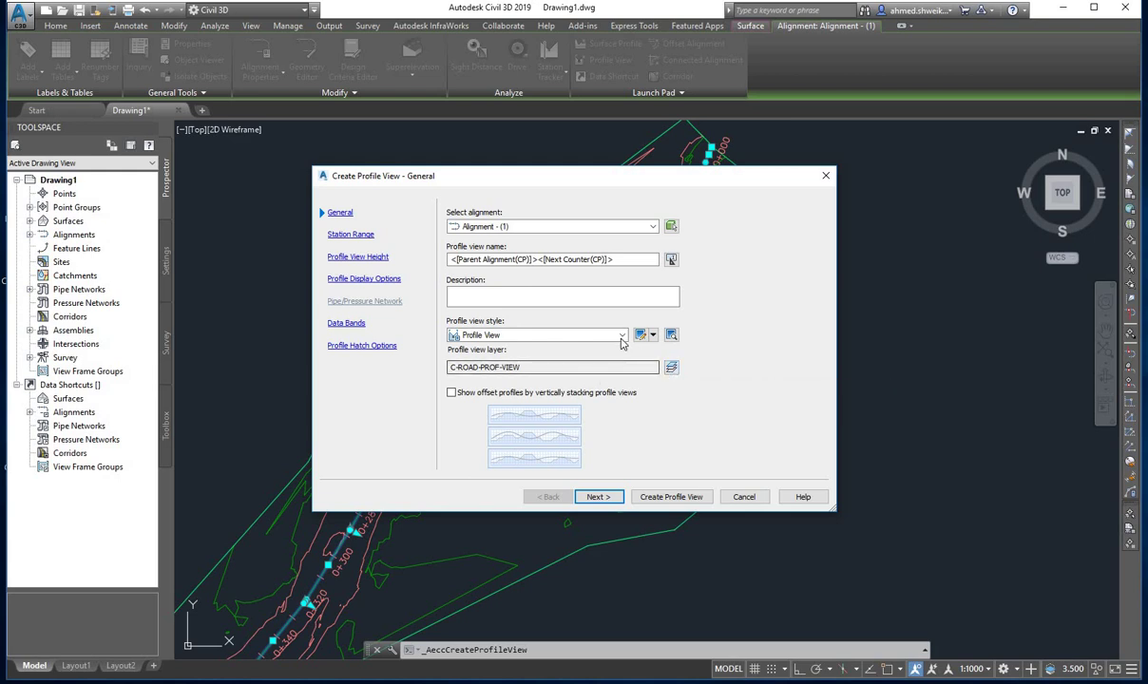
{"action": "left_click", "coordinate": [589, 333]}
{"action": "left_click", "coordinate": [557, 331]}
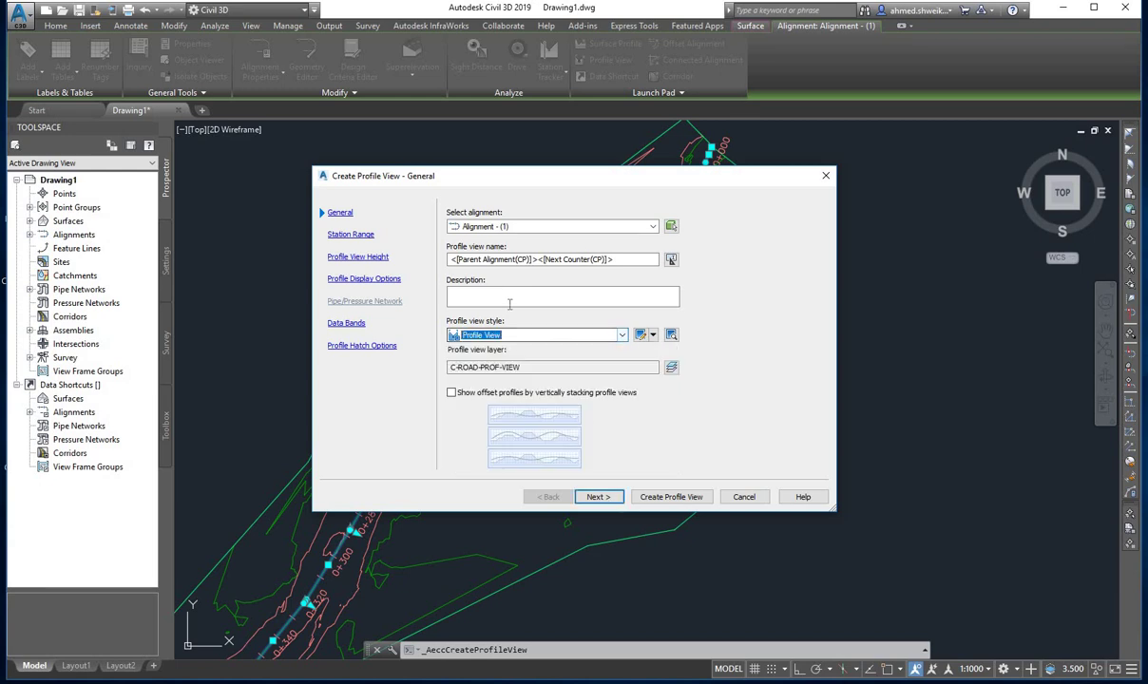
{"action": "left_click", "coordinate": [609, 499]}
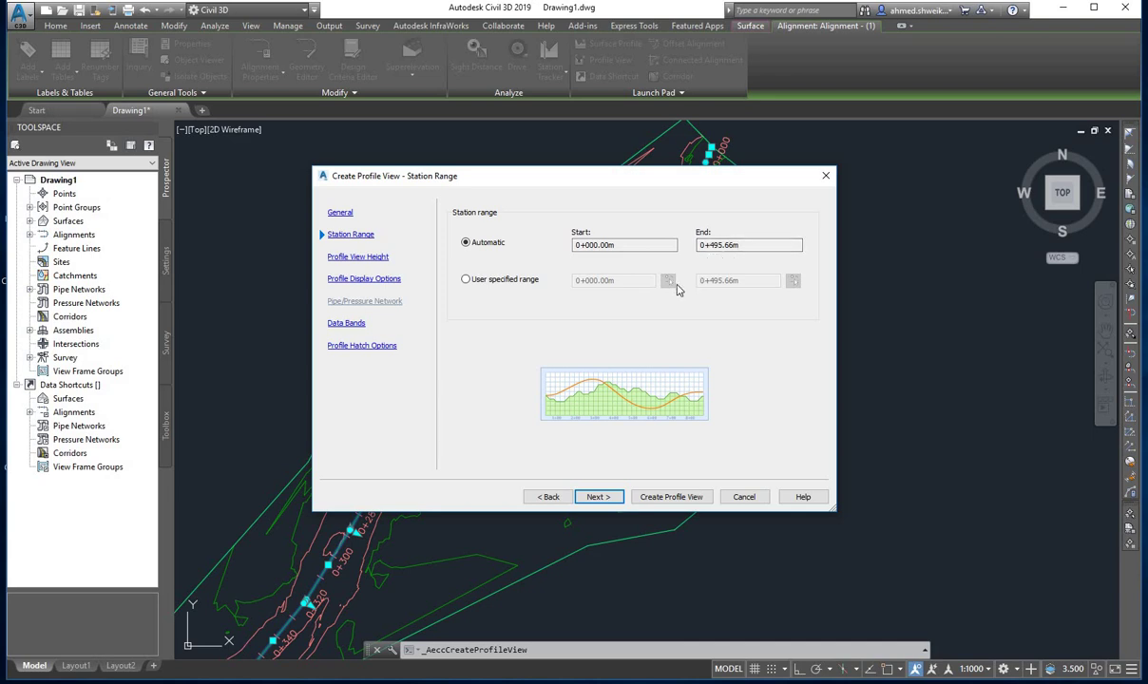
{"action": "left_click", "coordinate": [598, 498]}
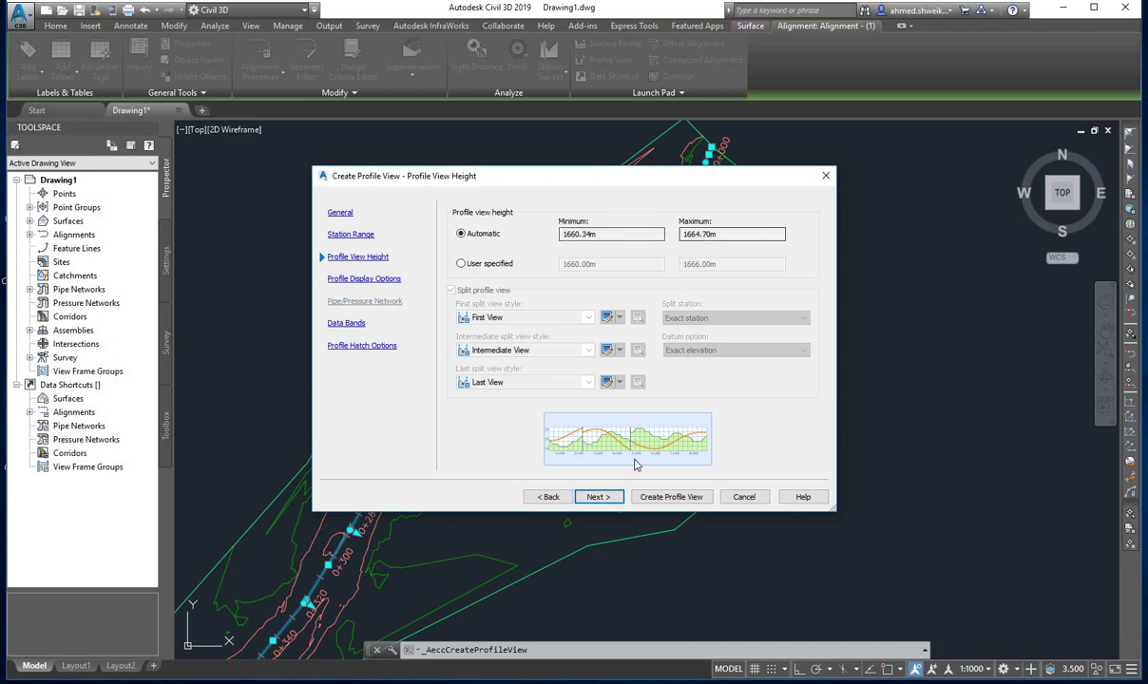
{"action": "left_click", "coordinate": [597, 498]}
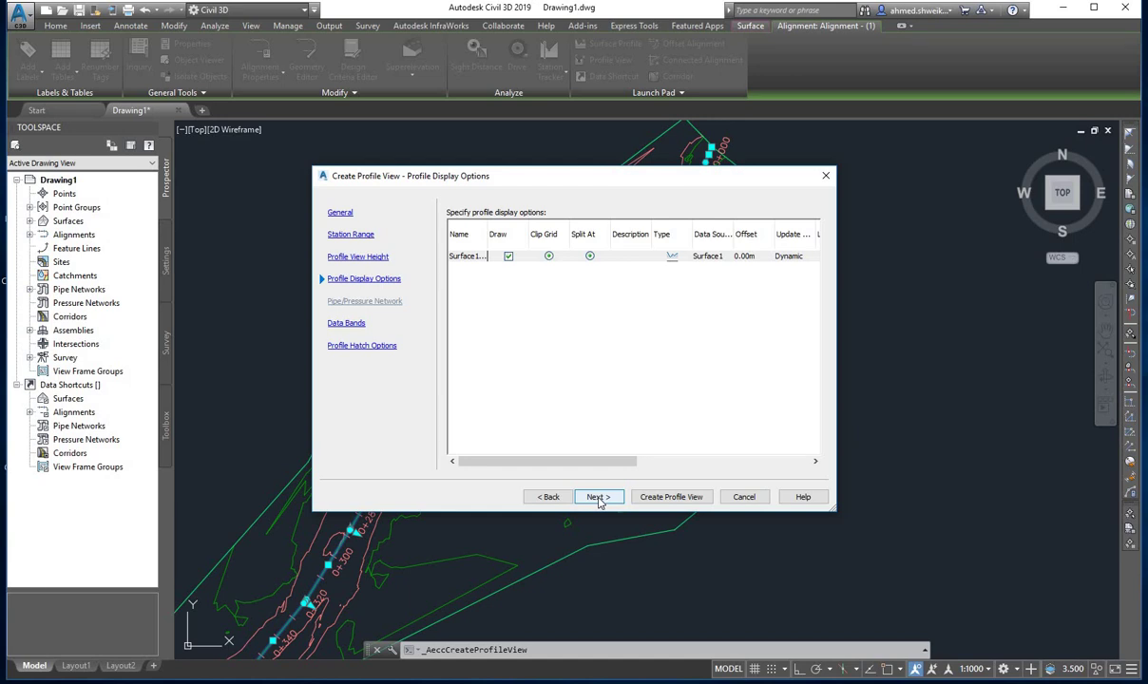
{"action": "left_click", "coordinate": [598, 500]}
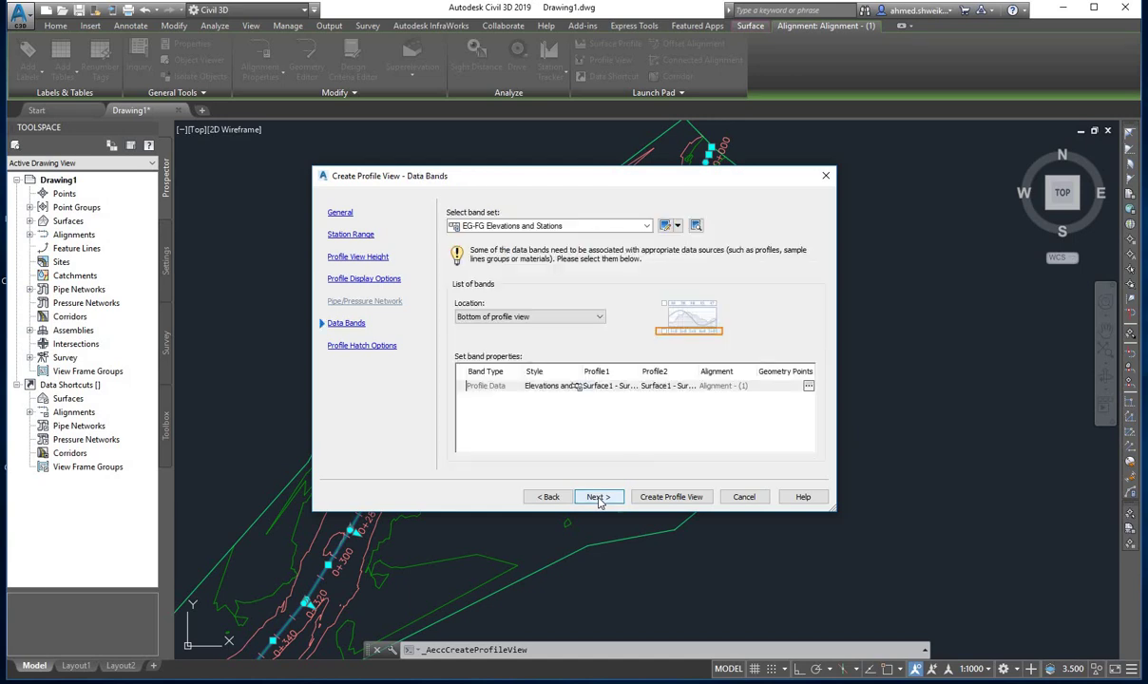
{"action": "left_click", "coordinate": [598, 499]}
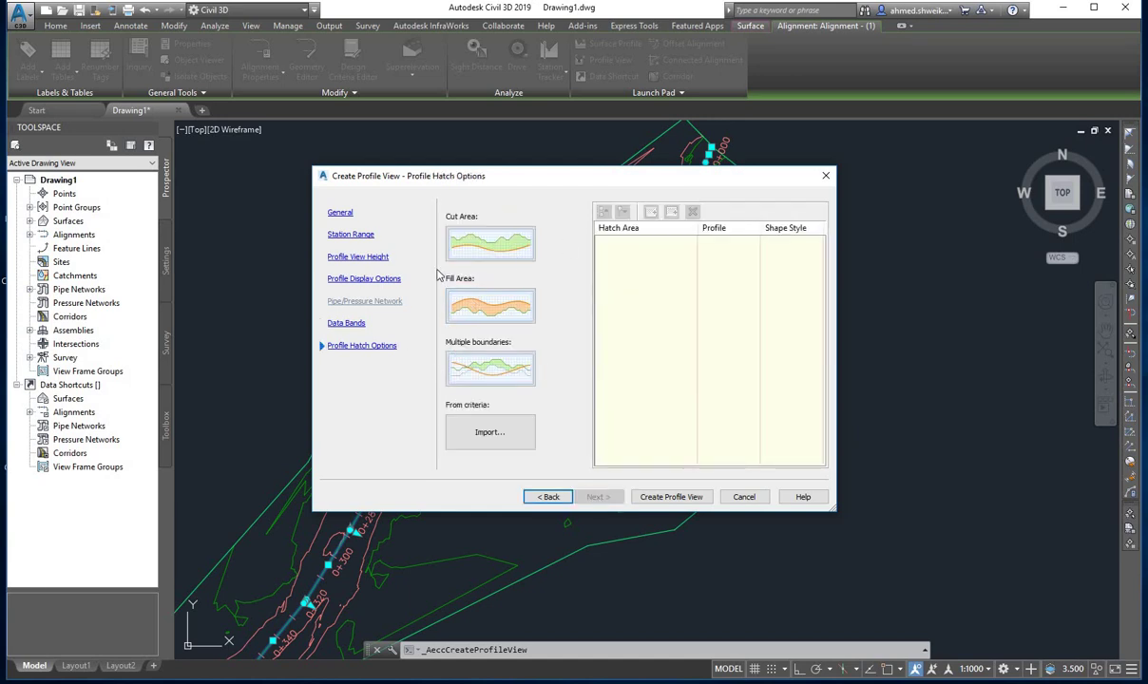
Create the river's profile view, place it in the empty area north of the surface and examine its ground line along the stations
{"action": "left_click", "coordinate": [671, 496]}
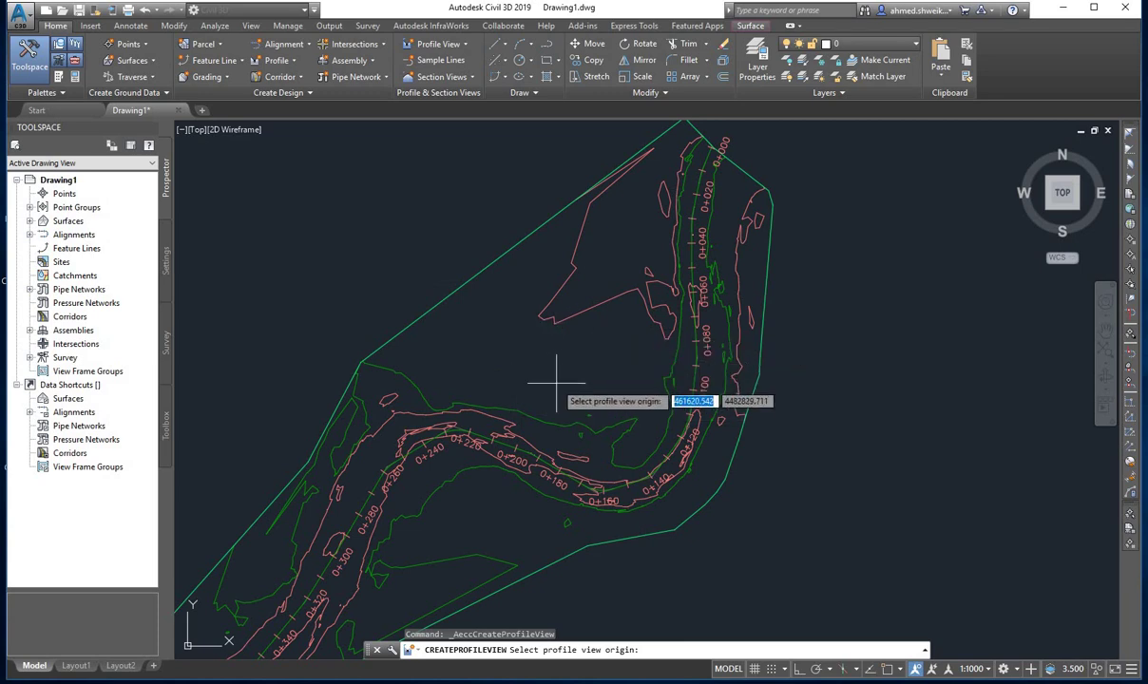
{"action": "scroll", "coordinate": [556, 380], "scroll_direction": "down", "scroll_amount": 4}
{"action": "scroll", "coordinate": [594, 481], "scroll_direction": "down", "scroll_amount": 2}
{"action": "scroll", "coordinate": [513, 378], "scroll_direction": "up", "scroll_amount": 2}
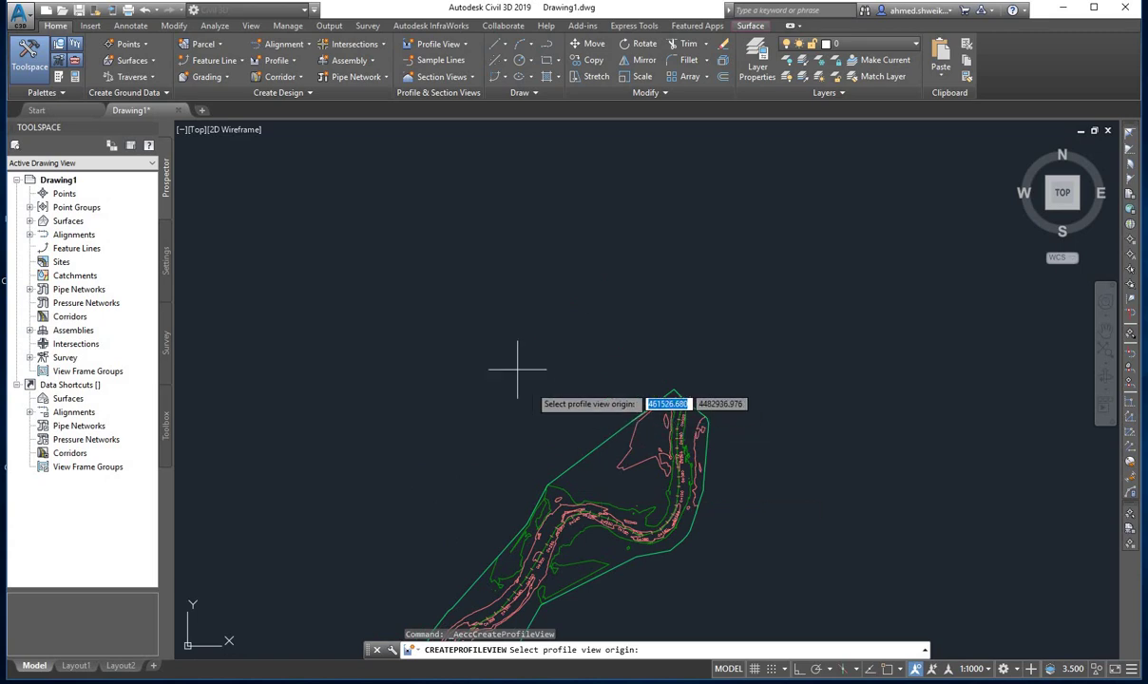
{"action": "left_click", "coordinate": [370, 238]}
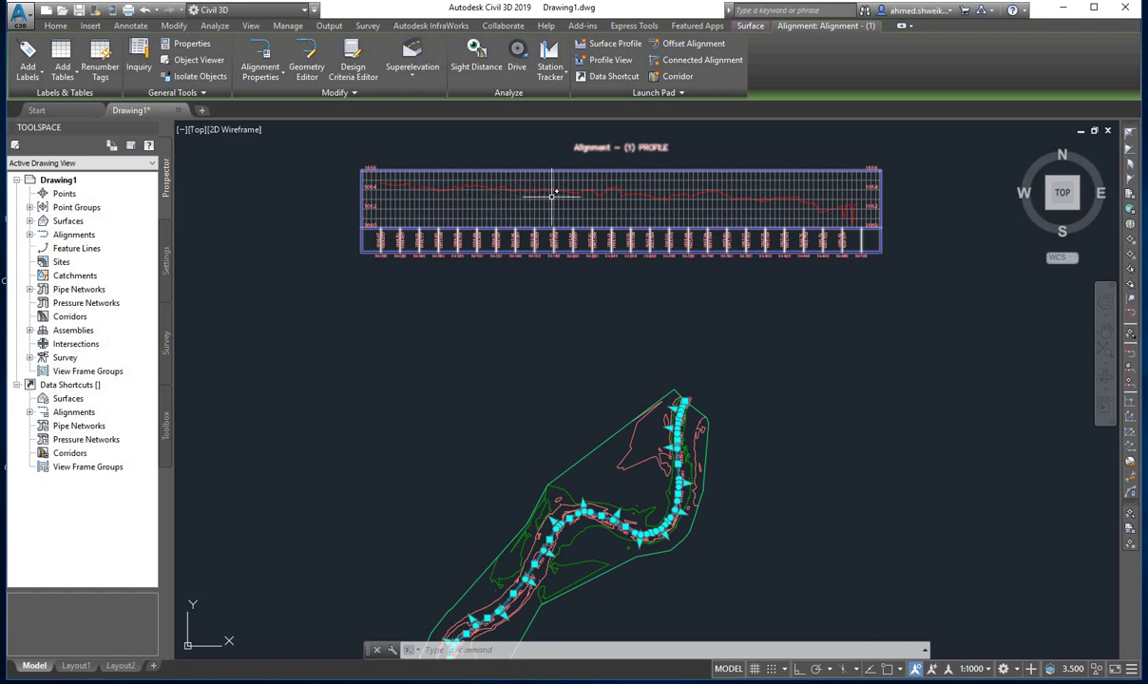
{"action": "scroll", "coordinate": [386, 182], "scroll_direction": "up", "scroll_amount": 2}
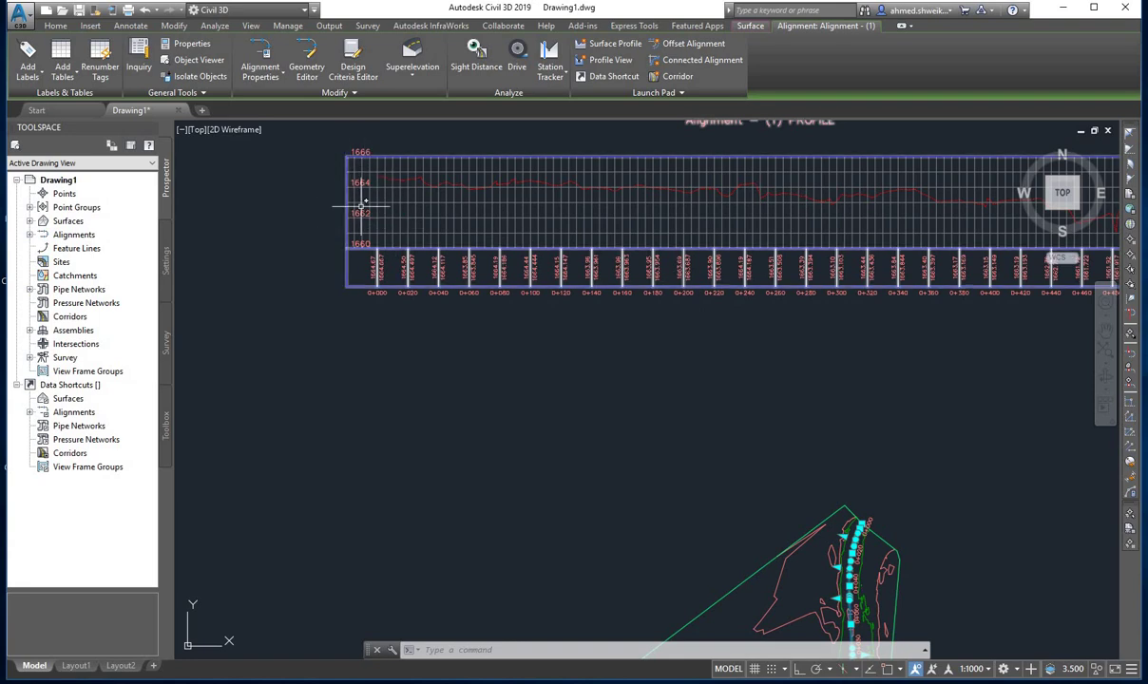
{"action": "middle_click_drag", "start_coordinate": [594, 397], "coordinate": [505, 456]}
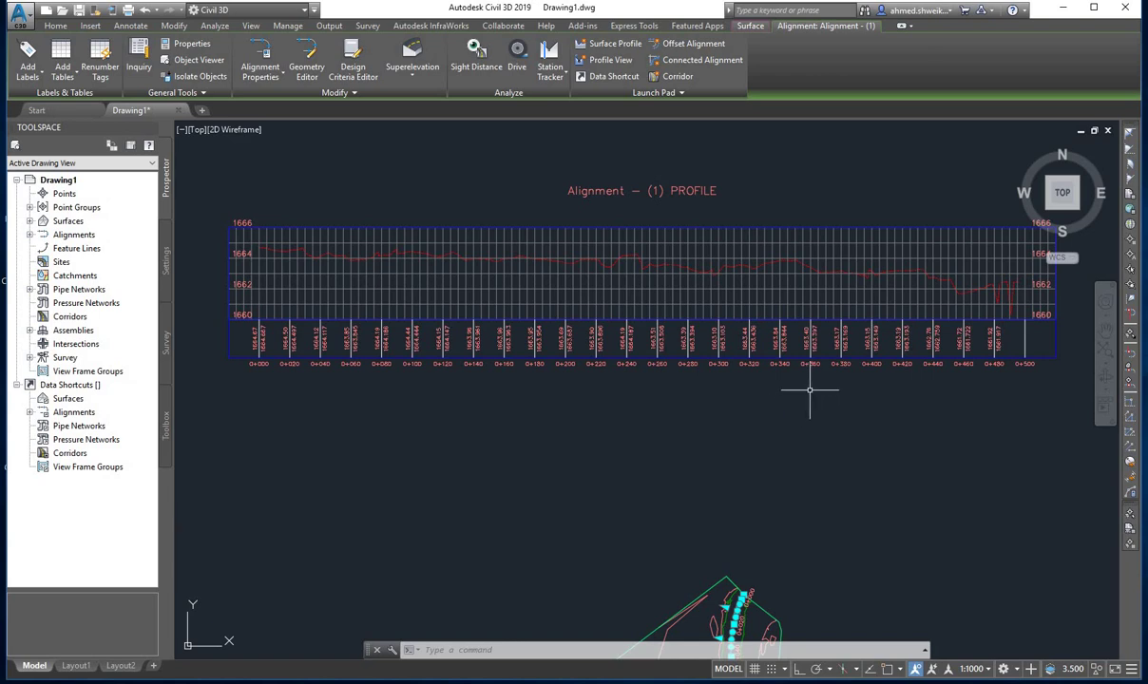
Draw a straight polyline about 172 m long across the middle of the river channel, from northwest to southeast
{"action": "middle_click_drag", "start_coordinate": [799, 441], "coordinate": [776, 282]}
{"action": "scroll", "coordinate": [807, 397], "scroll_direction": "down", "scroll_amount": 2}
{"action": "middle_click_drag", "start_coordinate": [807, 409], "coordinate": [777, 361]}
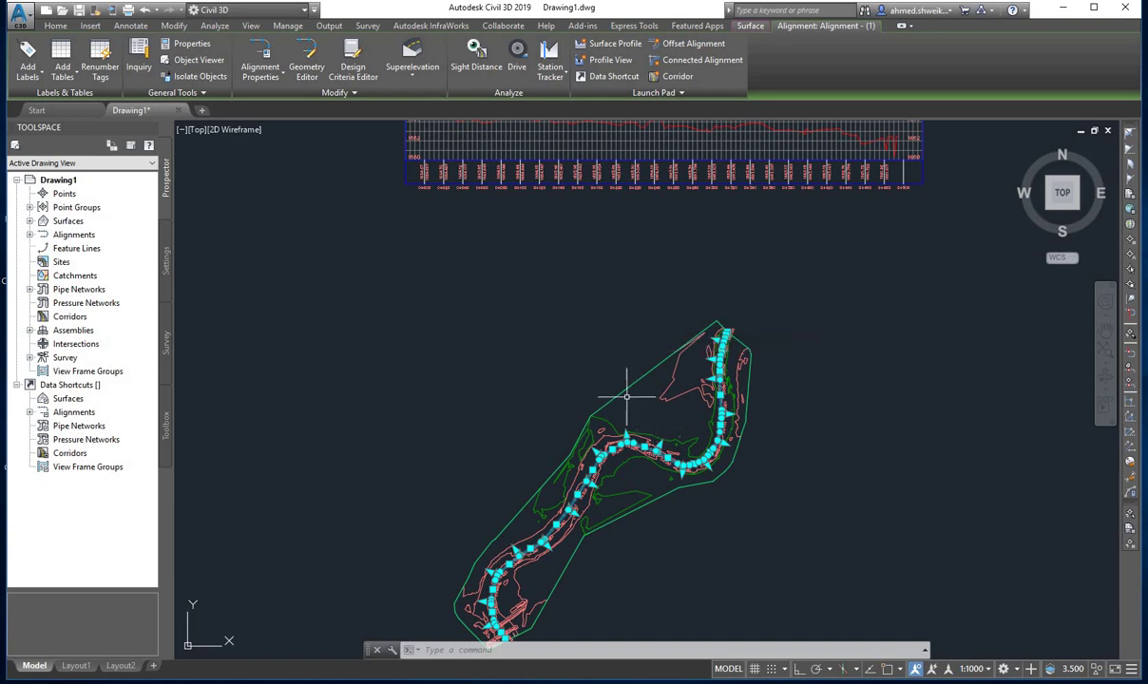
{"action": "type", "text": "PL"}
{"action": "key", "text": "Return"}
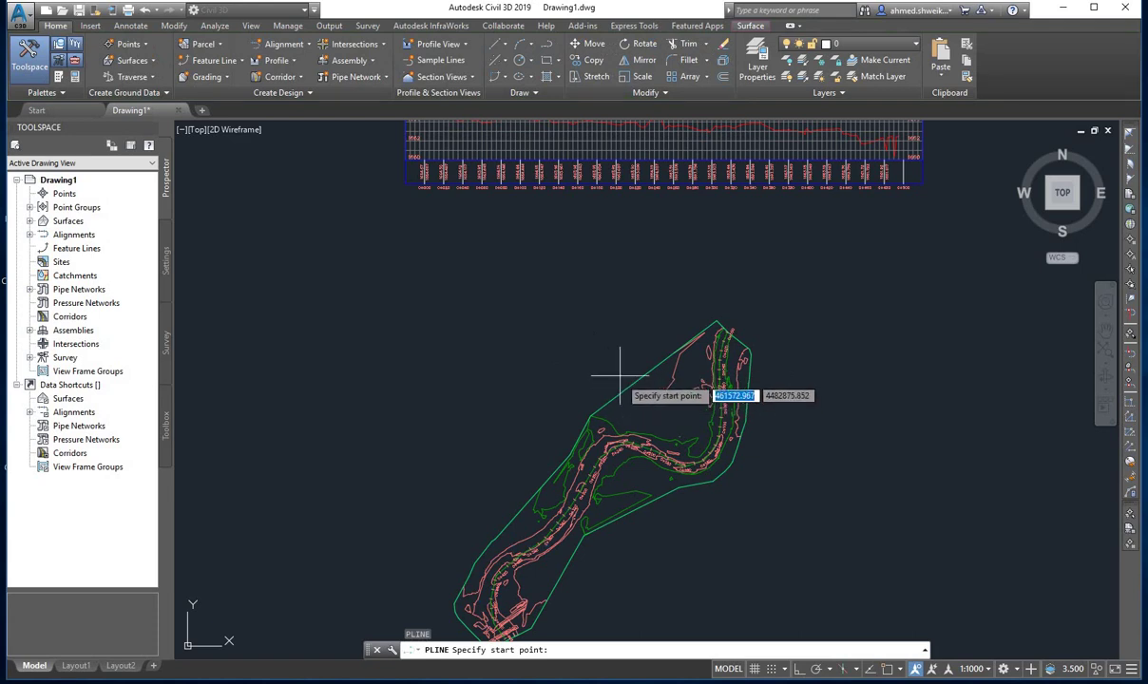
{"action": "left_click", "coordinate": [558, 425]}
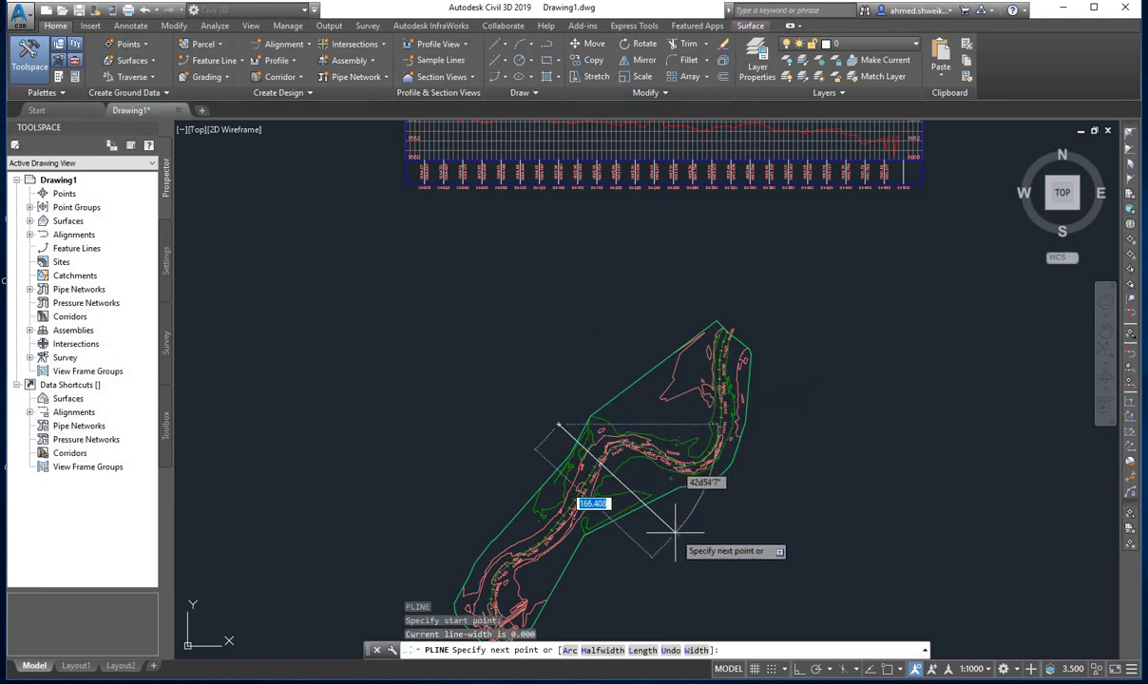
{"action": "left_click", "coordinate": [677, 540]}
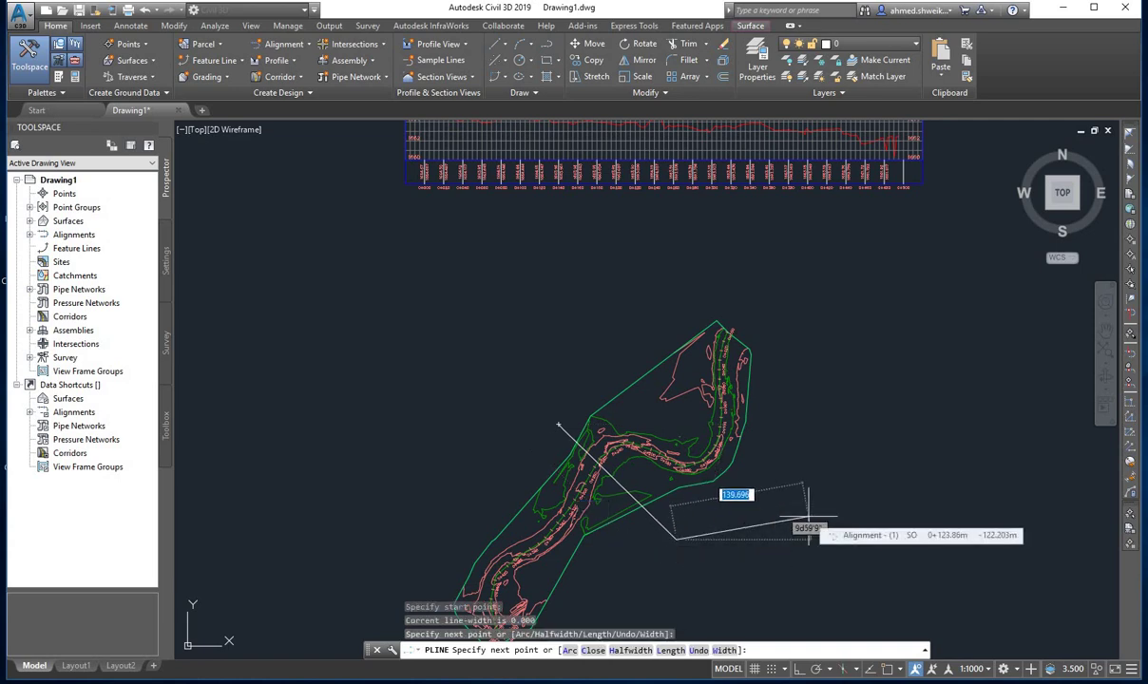
{"action": "key", "text": "Return"}
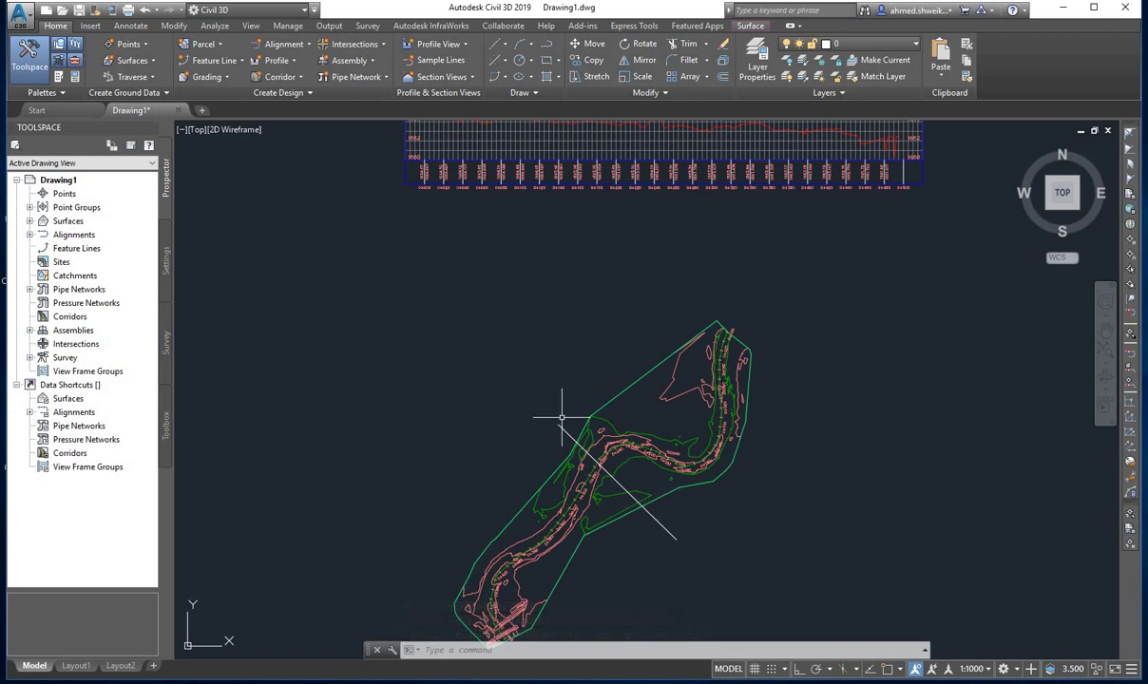
Start Create Alignment from Objects with the crossing polyline and accept its northwest-to-southeast direction
{"action": "left_click", "coordinate": [658, 522]}
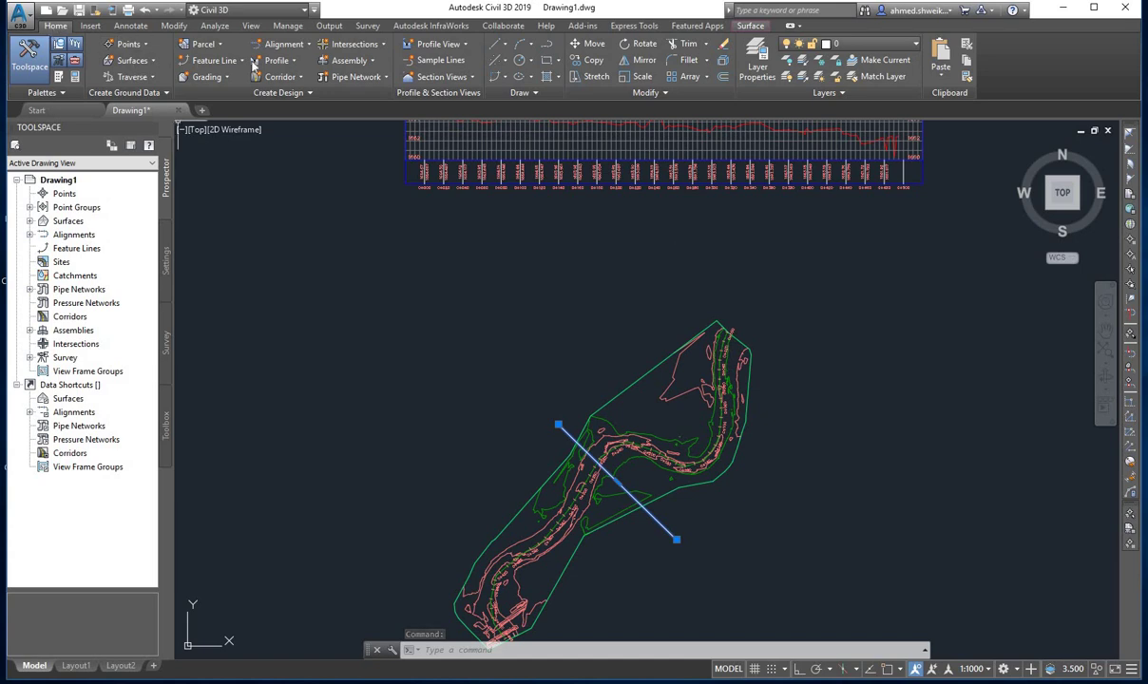
{"action": "left_click", "coordinate": [283, 44]}
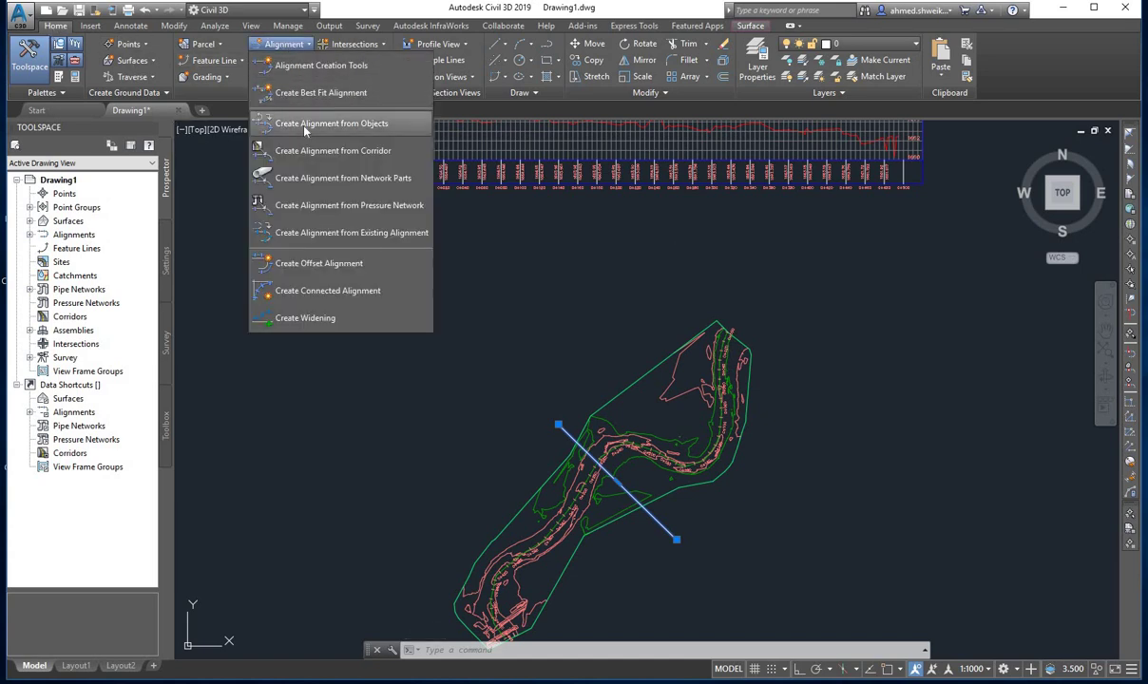
{"action": "left_click", "coordinate": [304, 129]}
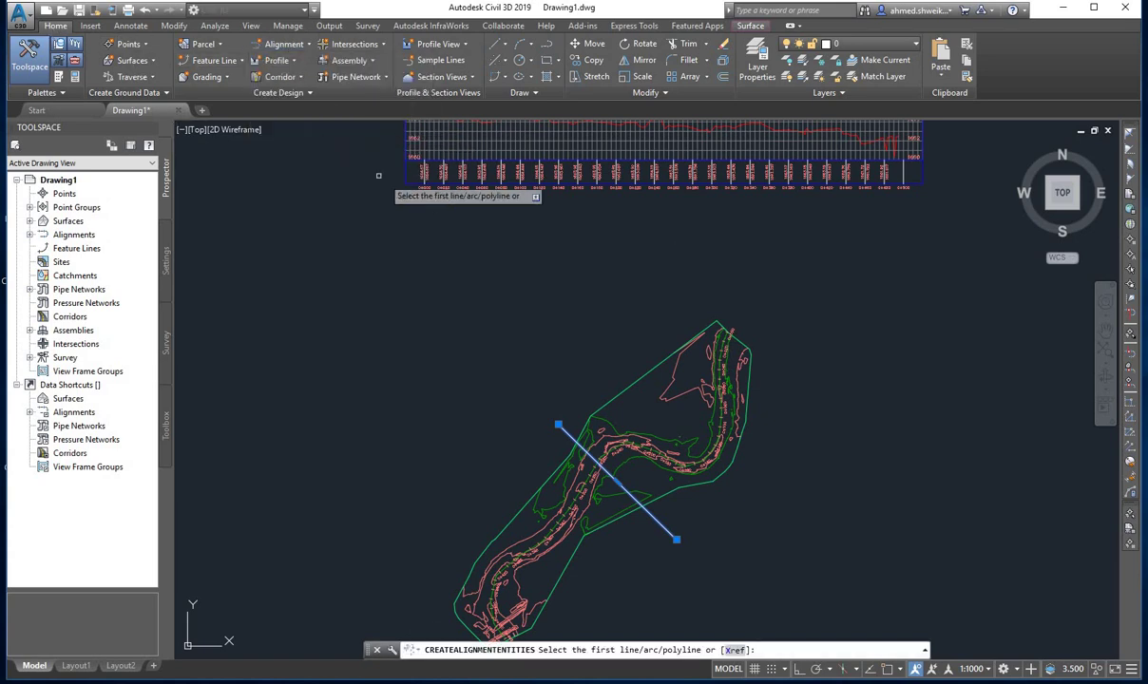
{"action": "left_click", "coordinate": [570, 435]}
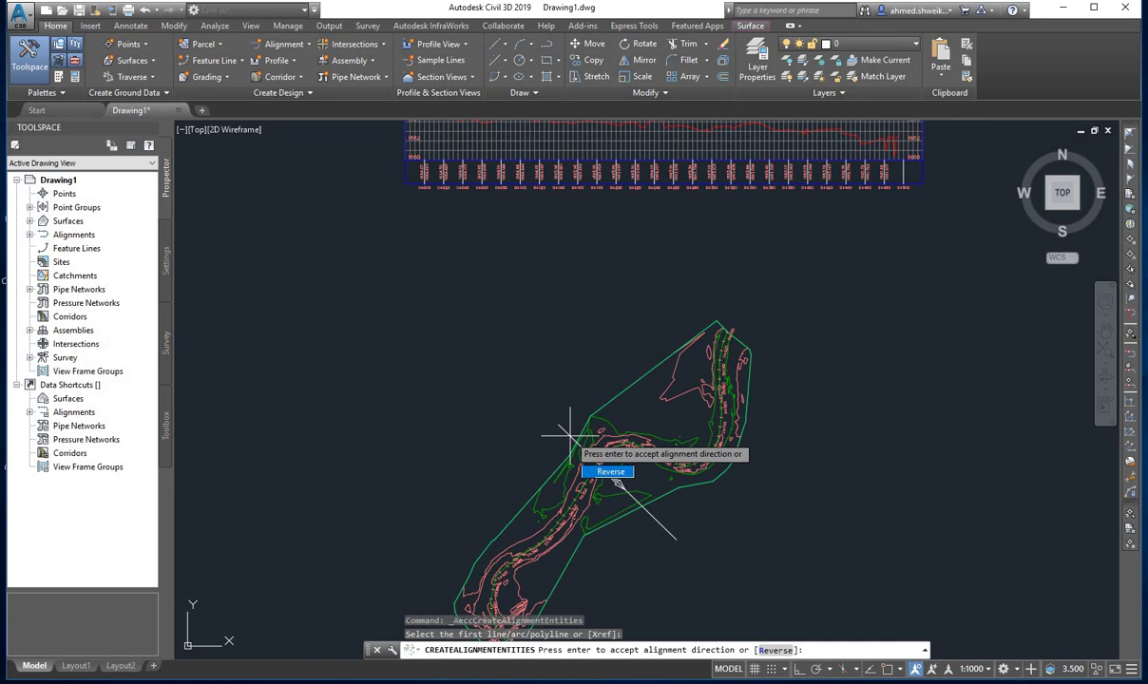
{"action": "key", "text": "Return"}
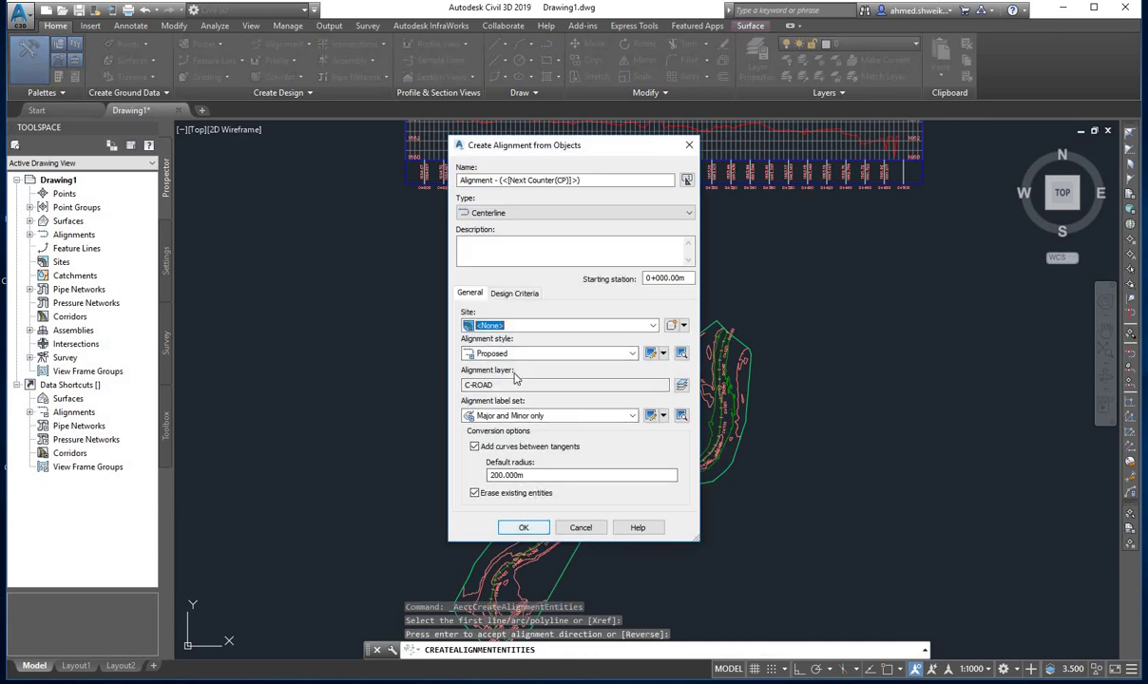
Set the crossing alignment's style to Existing and create it as a centerline alignment with Major and Minor only labels
{"action": "left_click", "coordinate": [521, 354]}
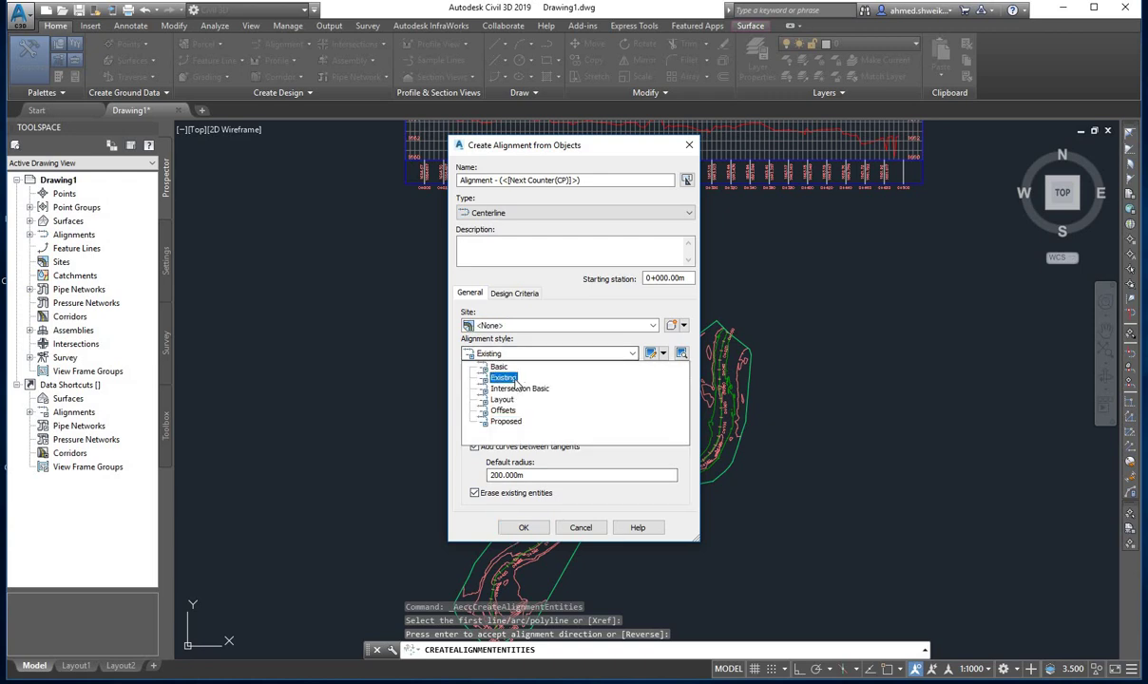
{"action": "left_click", "coordinate": [512, 463]}
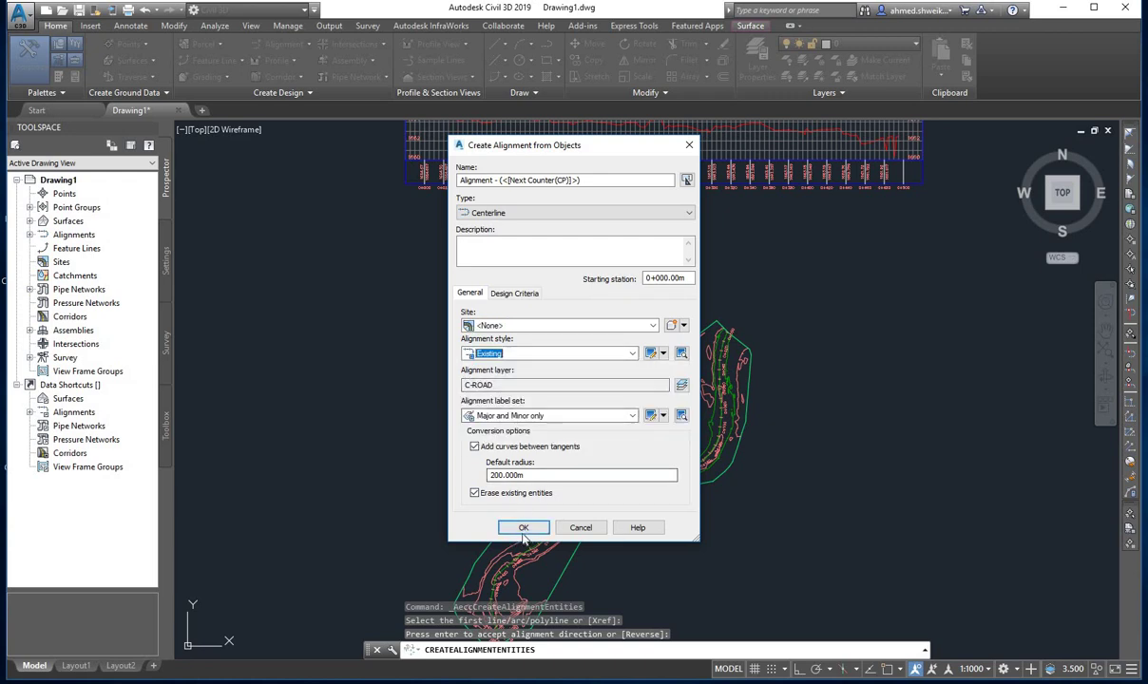
{"action": "left_click", "coordinate": [523, 528]}
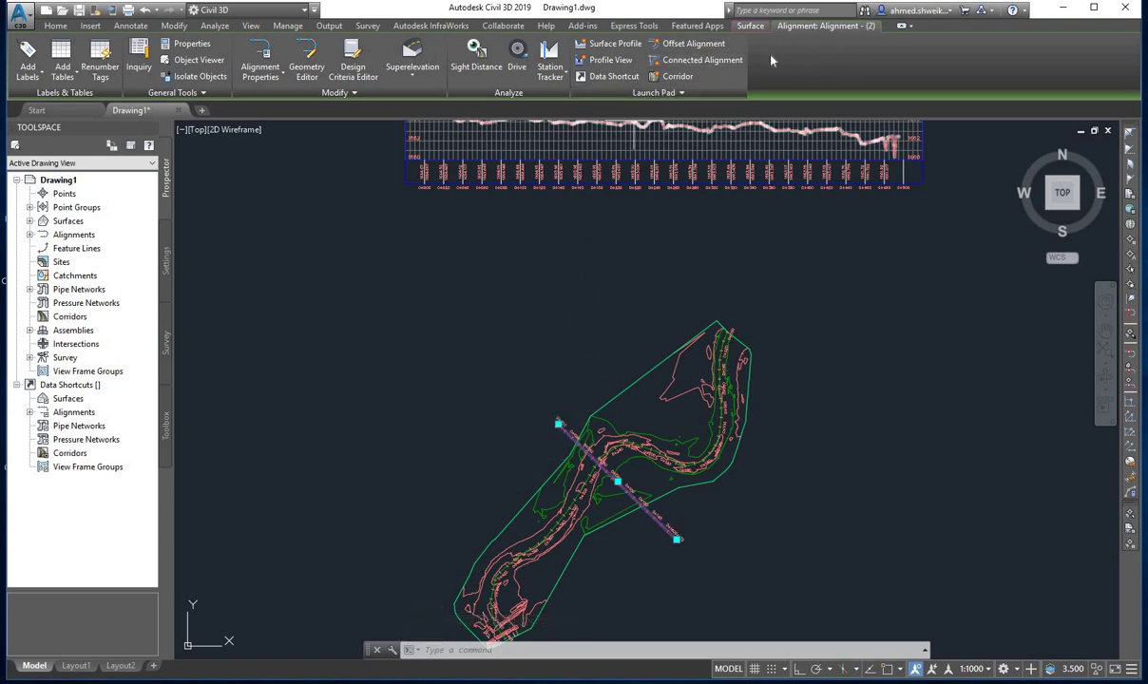
Create a surface profile by sampling Surface1 along the crossing alignment and dismiss the event report
{"action": "left_click", "coordinate": [602, 46]}
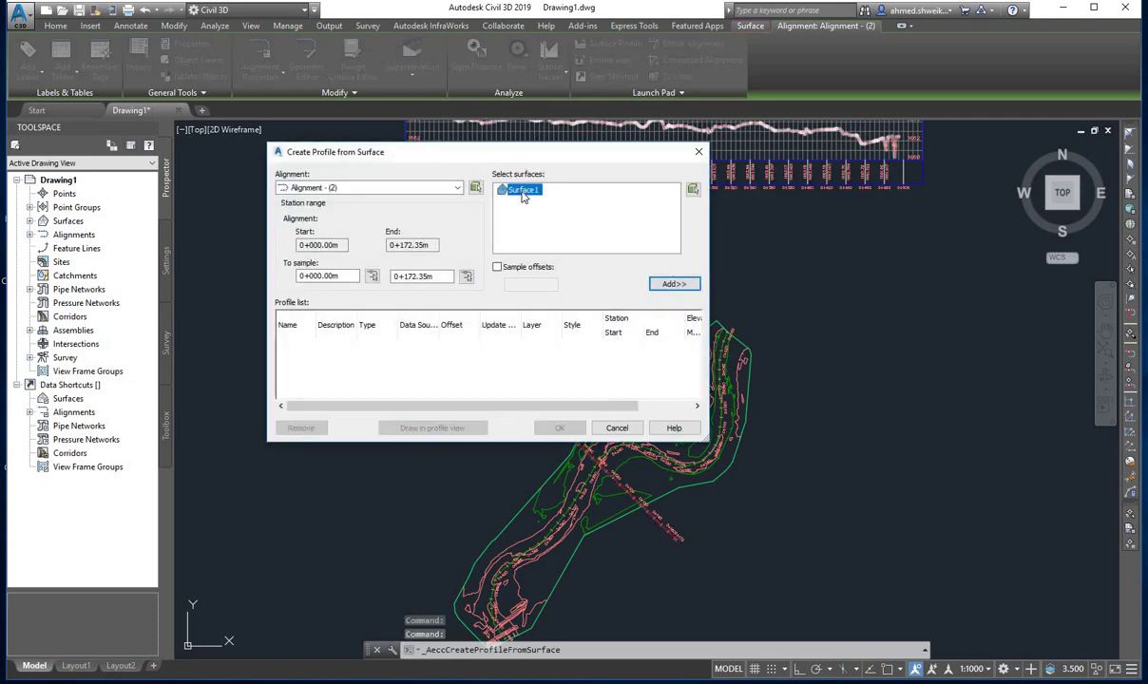
{"action": "left_click", "coordinate": [674, 283]}
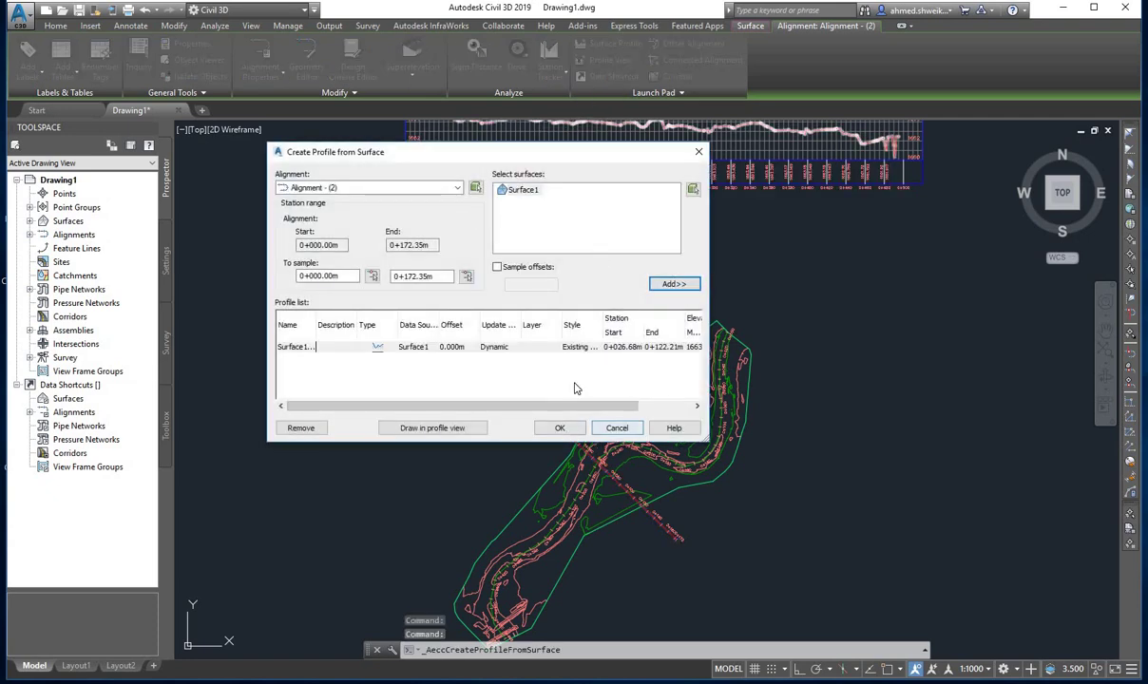
{"action": "left_click", "coordinate": [558, 428]}
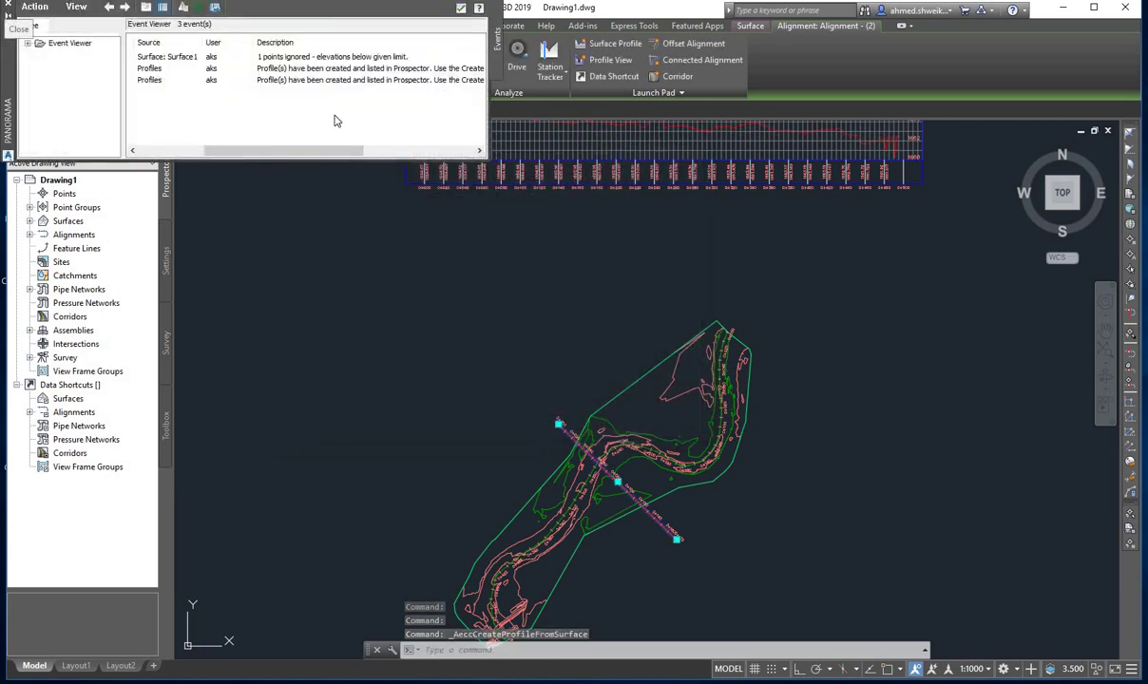
{"action": "left_click", "coordinate": [8, 8]}
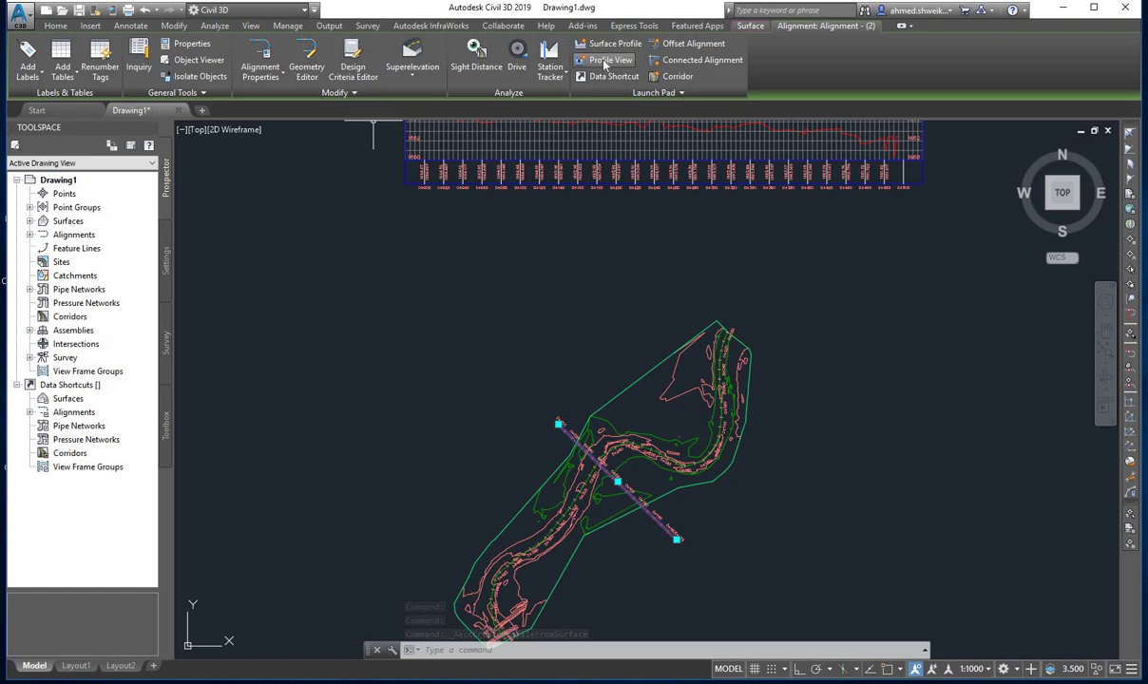
Create a profile view for Alignment - (2) with the default wizard settings and place it south of the surface
{"action": "left_click", "coordinate": [605, 60]}
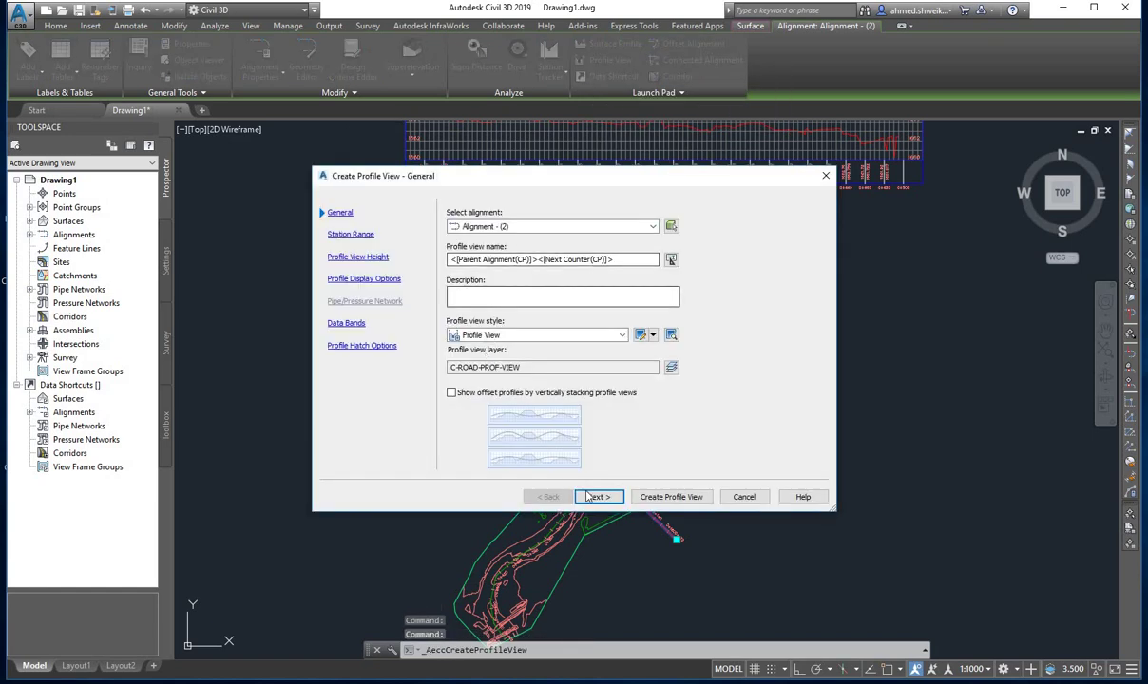
{"action": "left_click", "coordinate": [598, 497]}
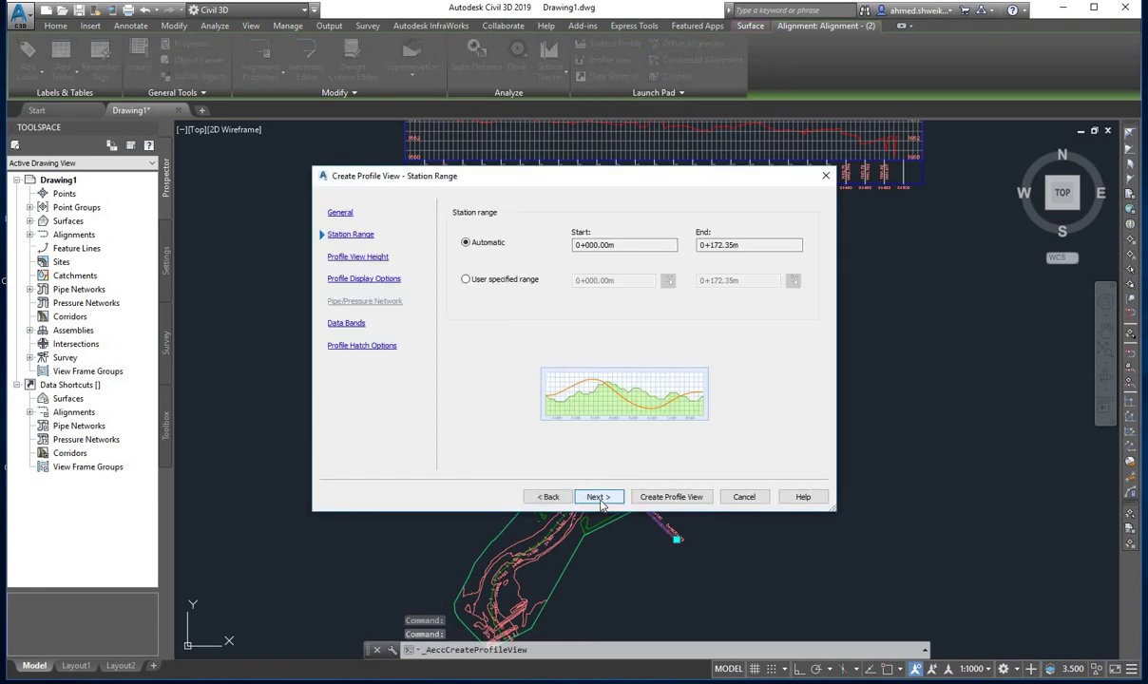
{"action": "left_click", "coordinate": [598, 498]}
{"action": "left_click", "coordinate": [599, 498]}
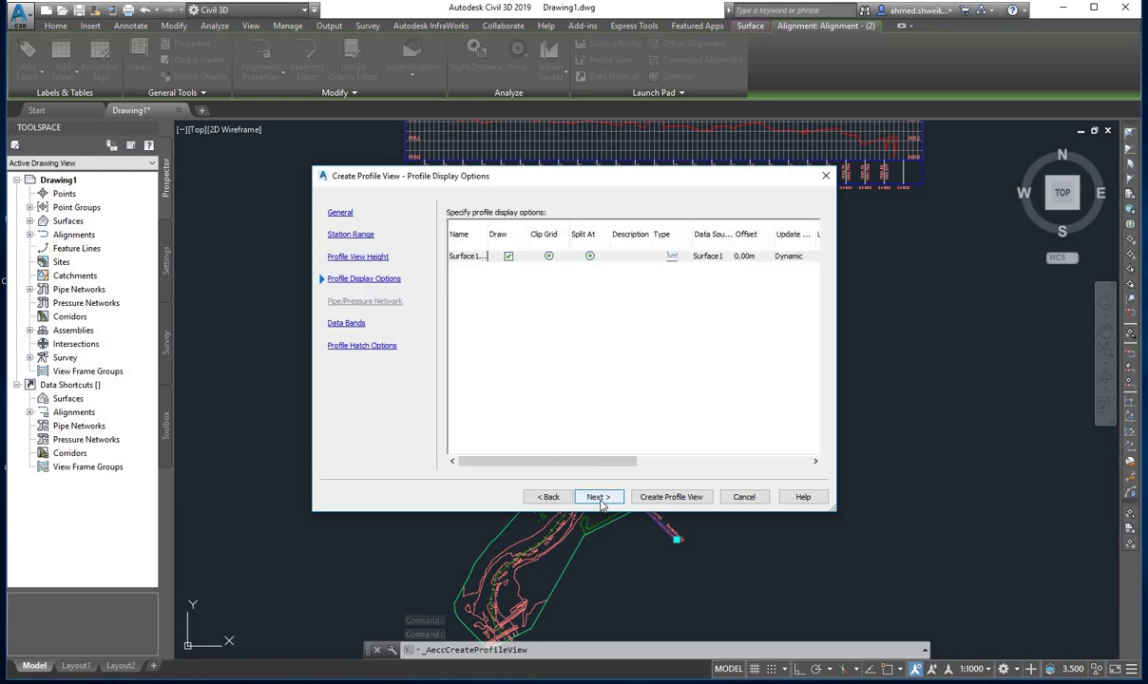
{"action": "left_click", "coordinate": [599, 498]}
{"action": "left_click", "coordinate": [599, 498]}
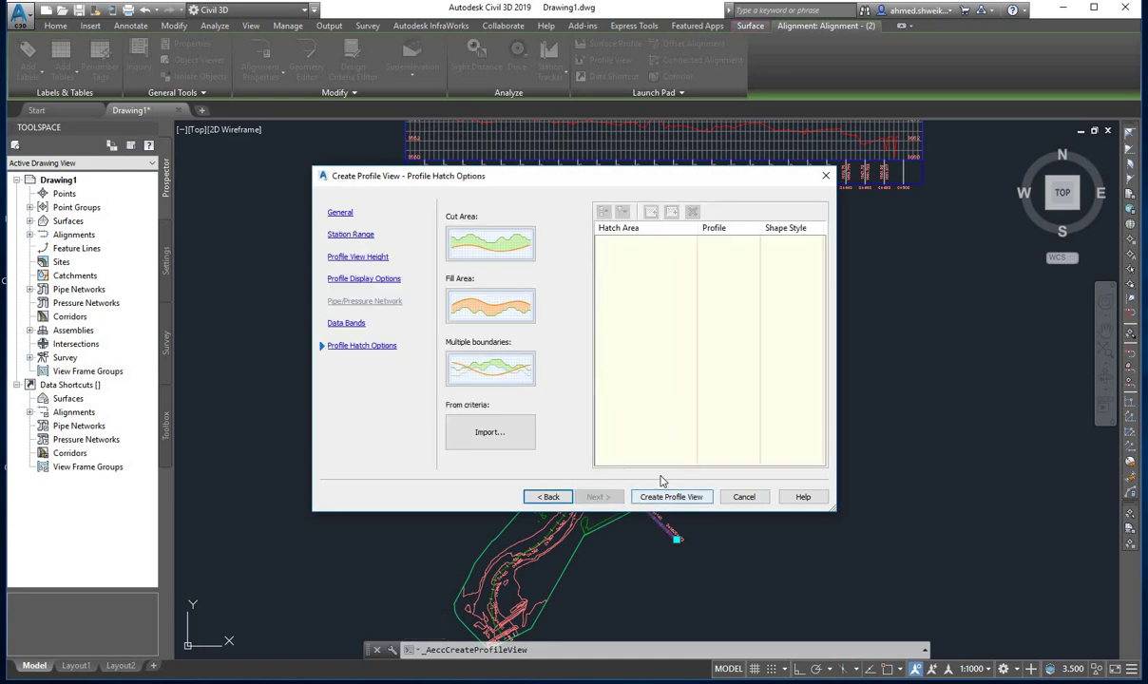
{"action": "left_click", "coordinate": [670, 496]}
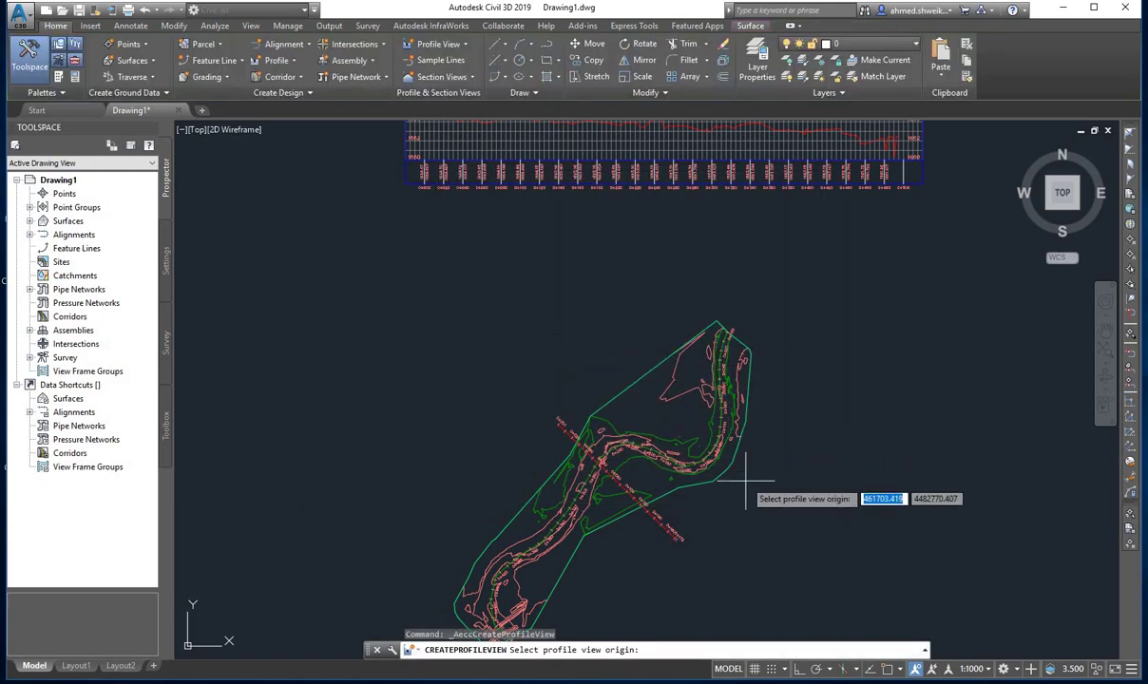
{"action": "mouse_move", "coordinate": [671, 521]}
{"action": "middle_mouse_down"}
{"action": "mouse_move", "coordinate": [667, 380]}
{"action": "mouse_move", "coordinate": [646, 378]}
{"action": "middle_mouse_up"}
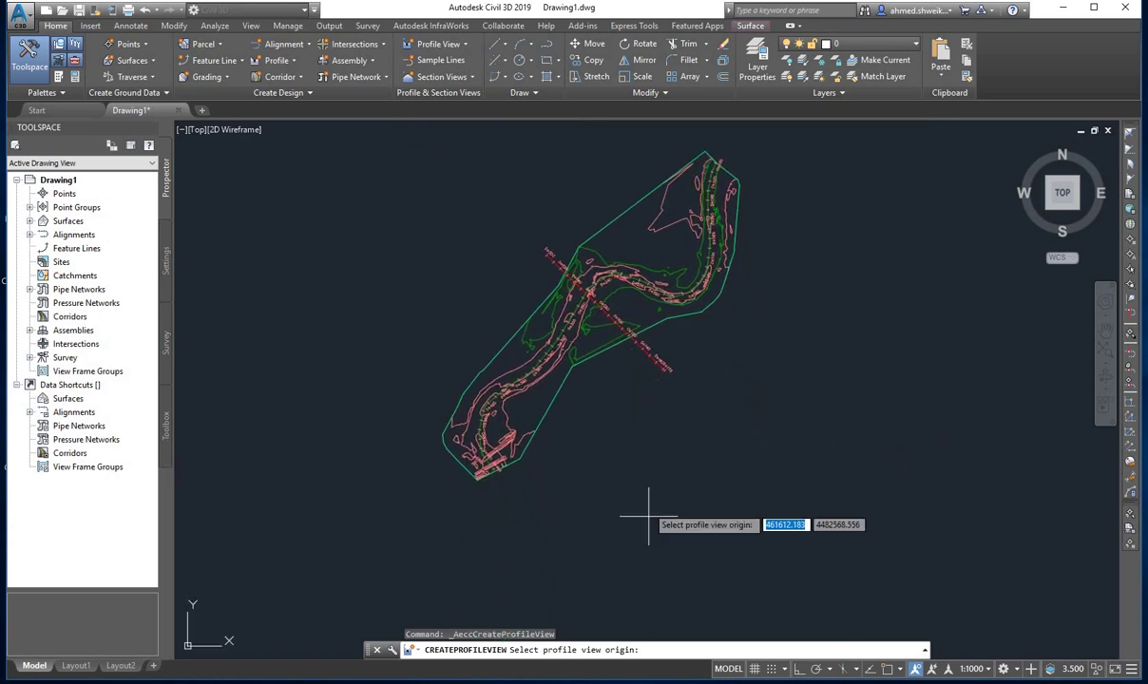
{"action": "left_click", "coordinate": [632, 582]}
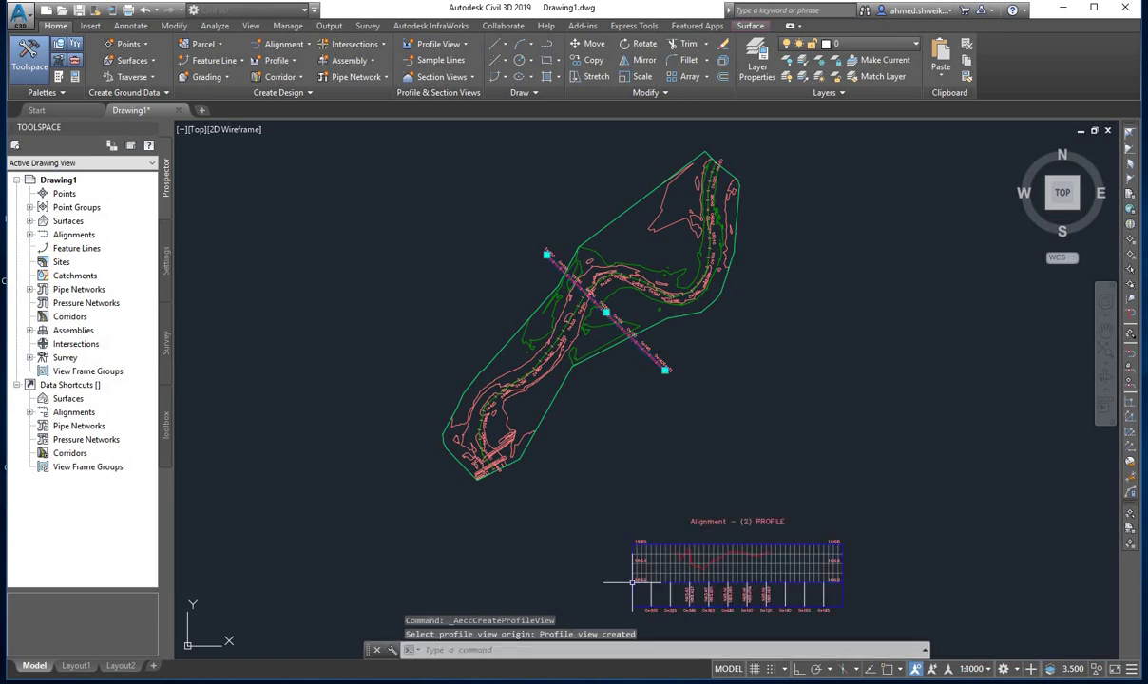